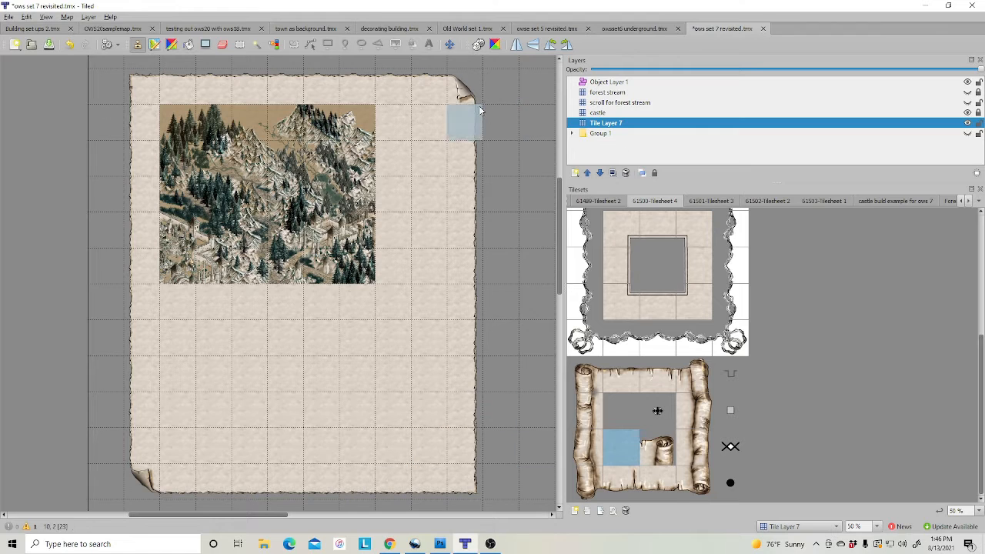
Select Object Layer 1 in the Layers panel so the object tools are active
click(613, 82)
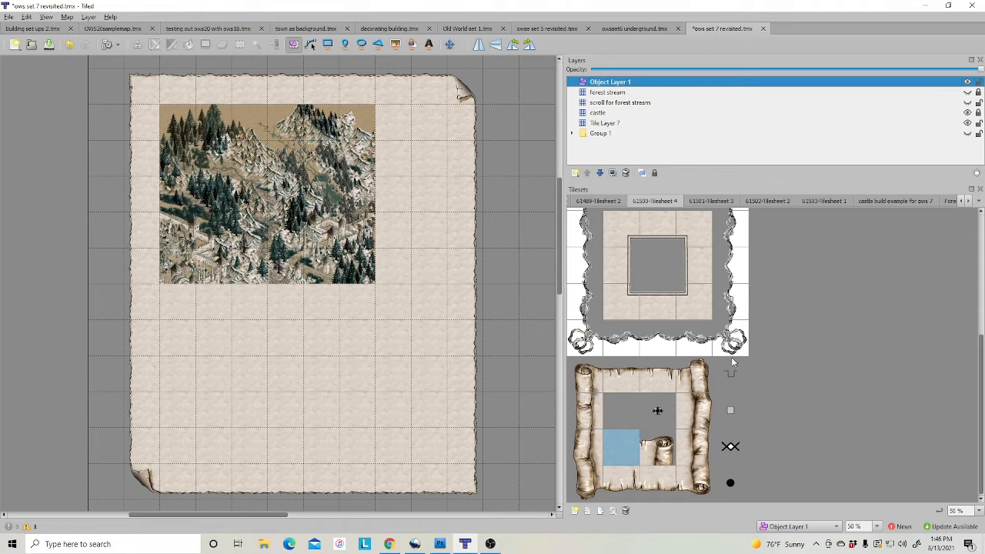
Pick the top-left frame corner tile from 61500-Tilesheet 4 and make Tile Layer 7 active
scroll(660, 286, up, 5)
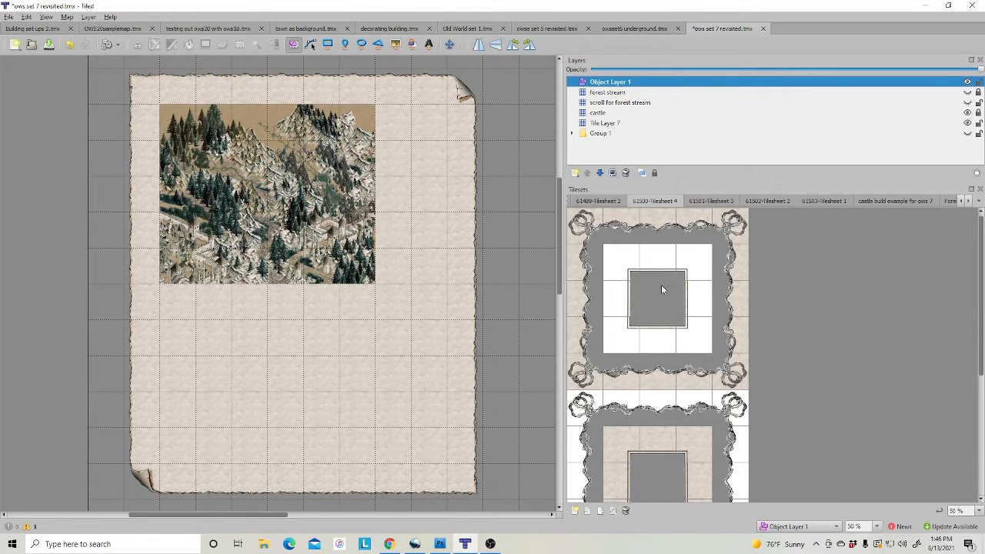
click(602, 202)
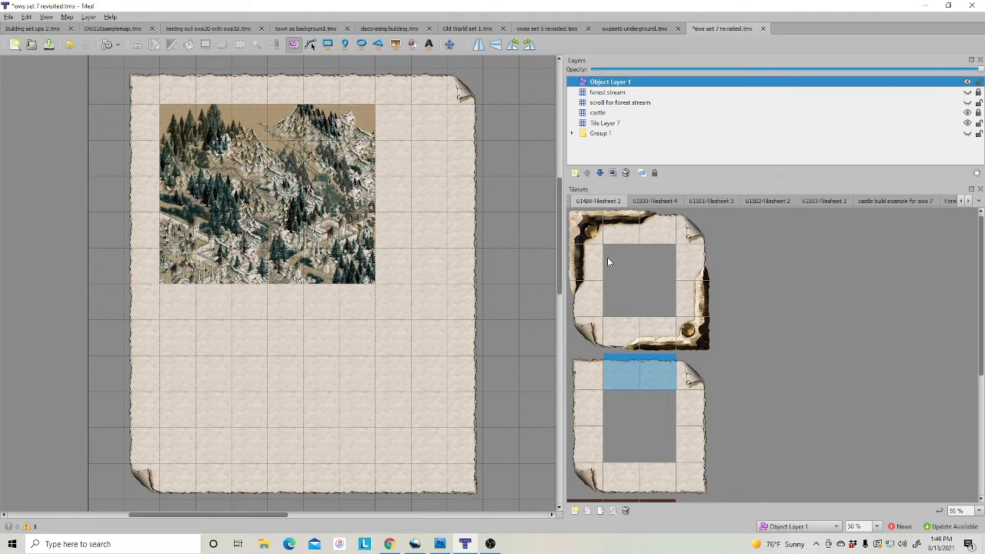
click(711, 201)
scroll(683, 451, down, 2)
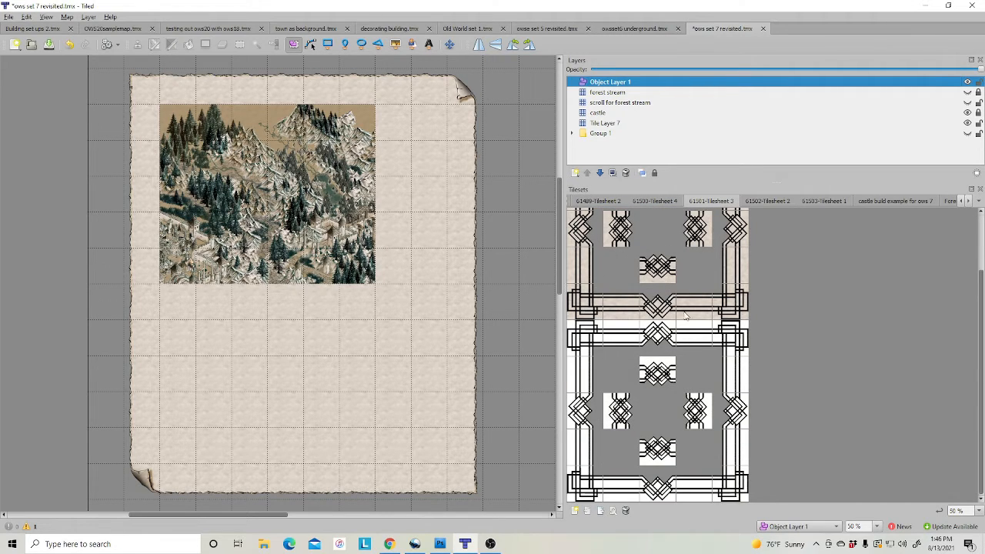
scroll(681, 312, up, 2)
click(653, 202)
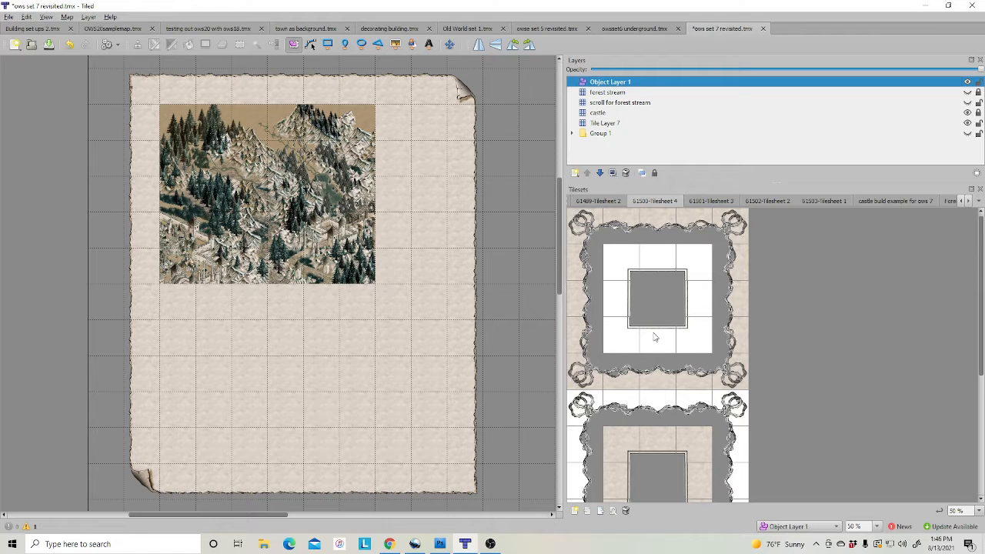
scroll(655, 336, down, 2)
click(620, 358)
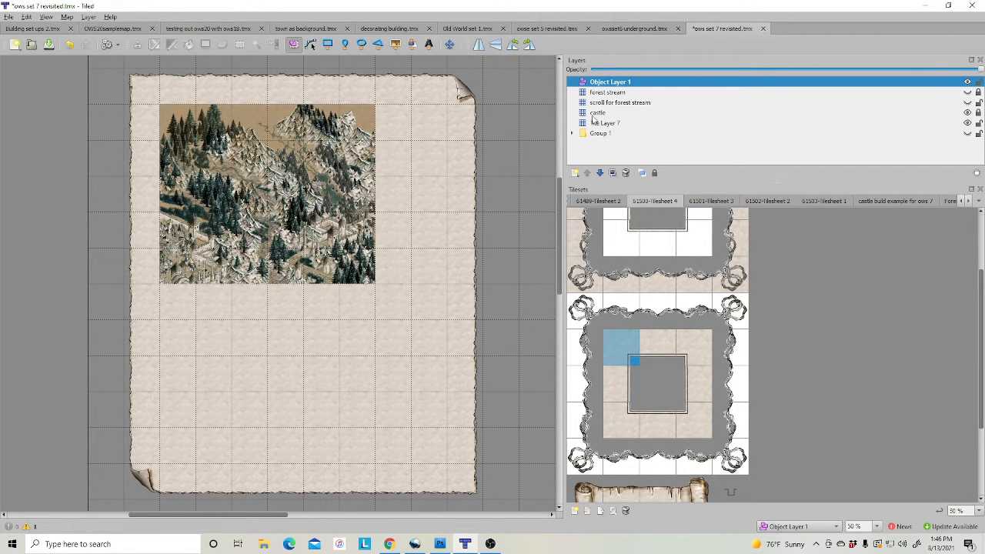
click(594, 123)
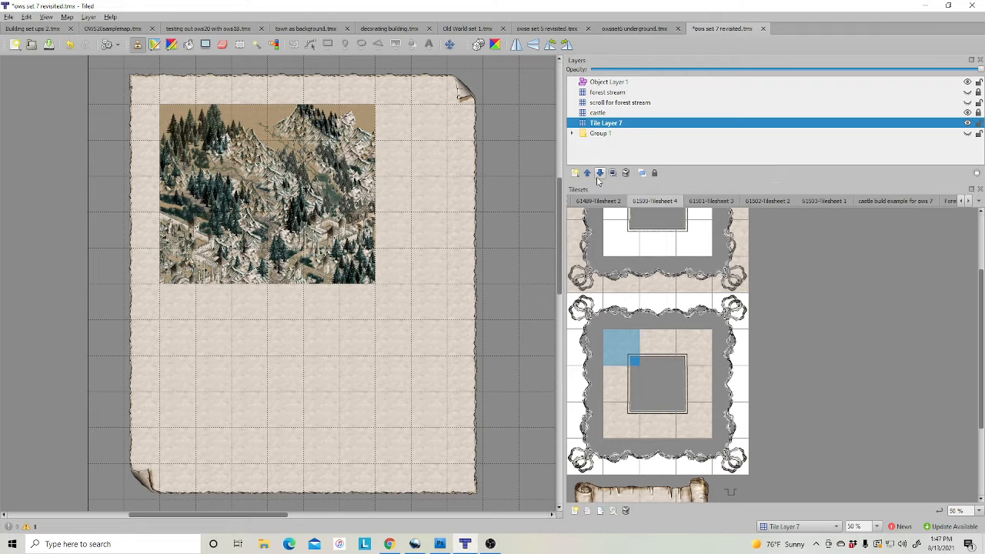
Add a new tile layer above the castle layer
right_click(598, 113)
mouse_move(612, 119)
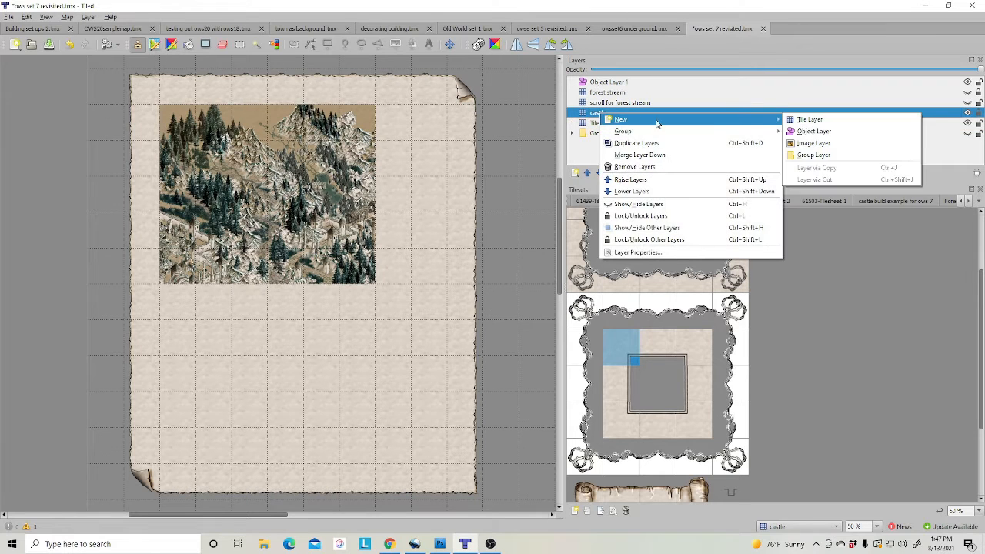
click(809, 119)
Stamp the frame's top-left corner, left edge tiles and bottom-left corner beside the mountain picture
click(180, 114)
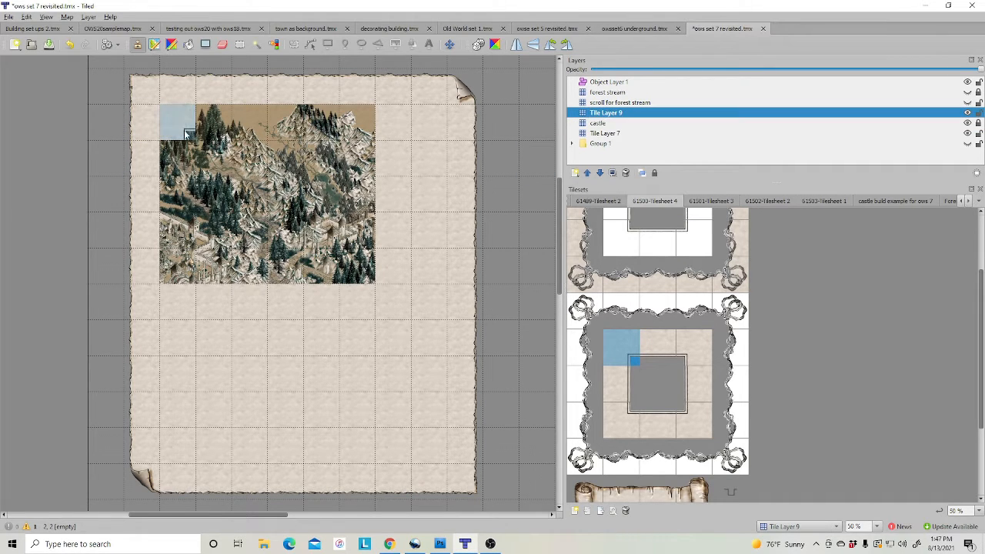
click(629, 369)
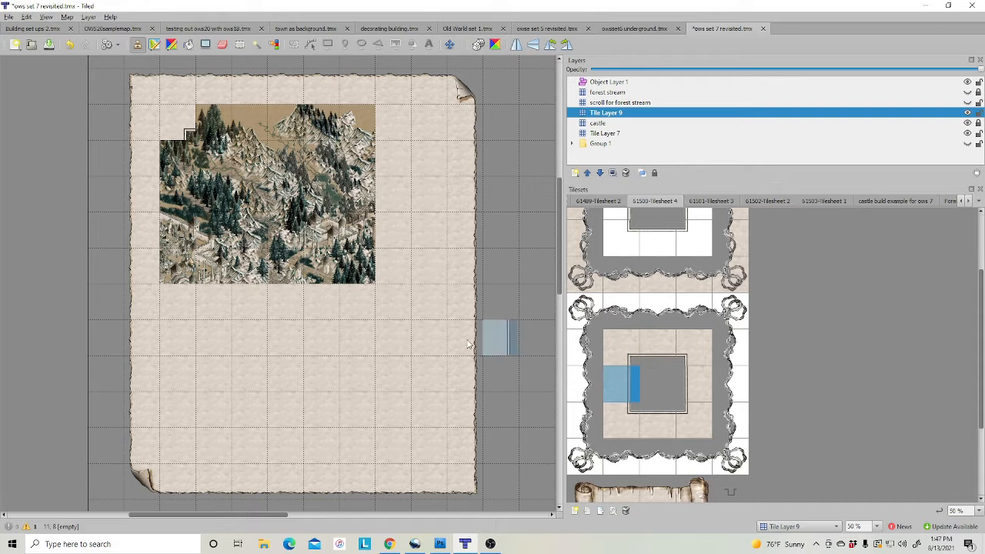
click(181, 166)
click(621, 419)
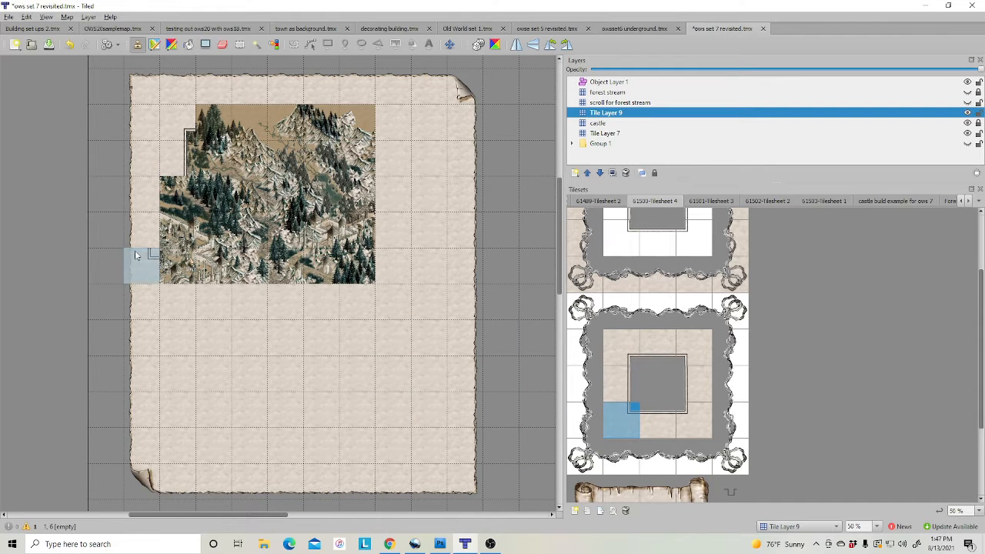
click(177, 195)
click(621, 384)
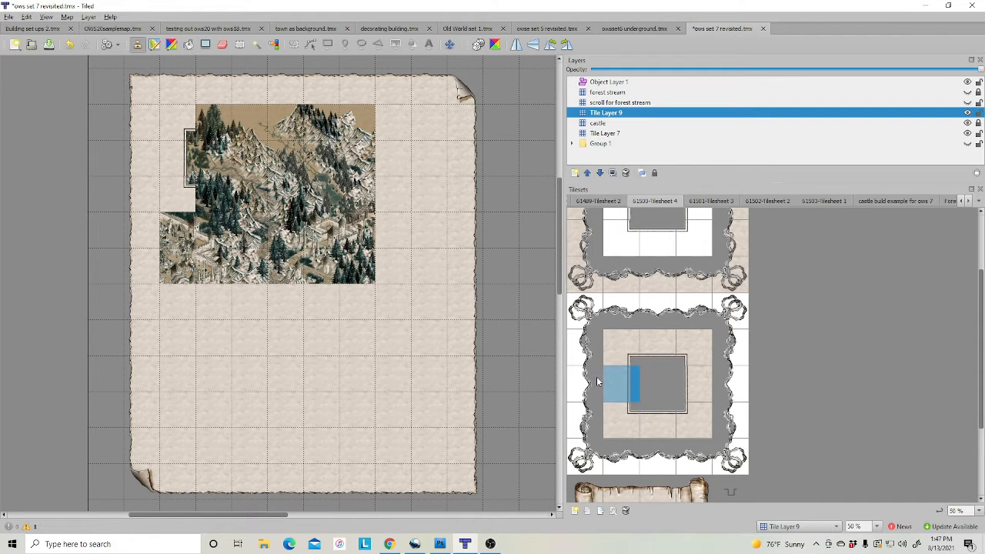
click(178, 193)
click(621, 420)
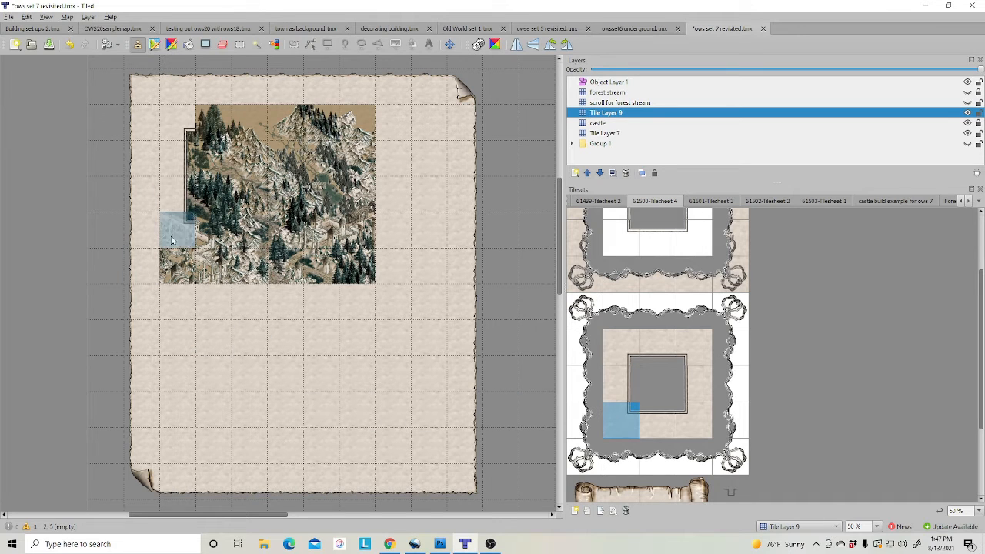
click(178, 266)
Add the bottom-right corner, right edge and top edge frame tiles around the picture
click(694, 420)
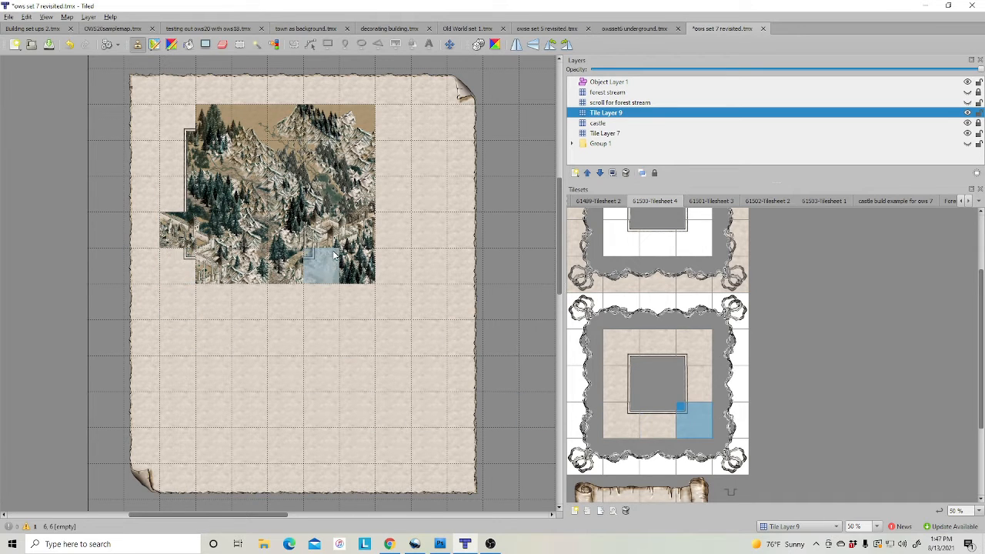
click(320, 265)
click(686, 396)
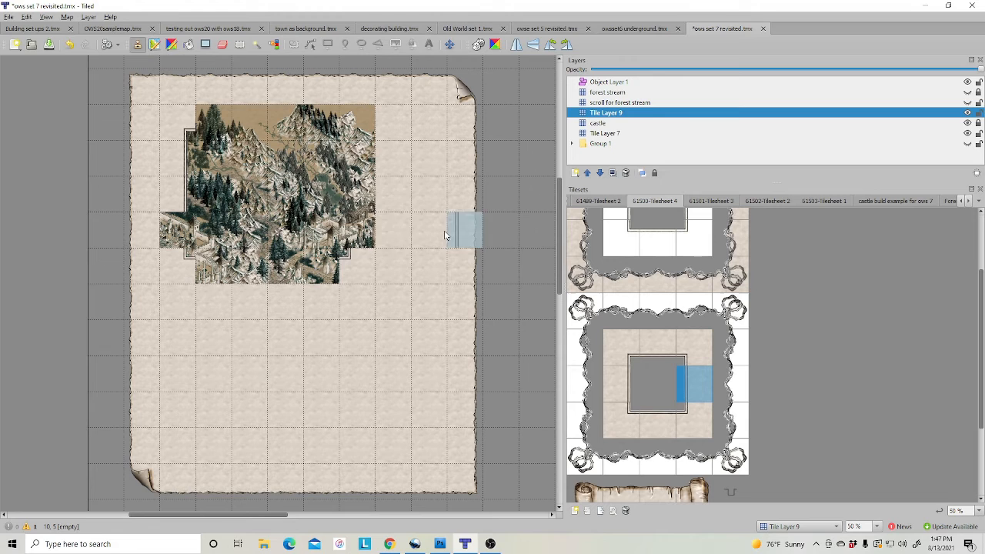
click(357, 230)
click(357, 193)
click(655, 348)
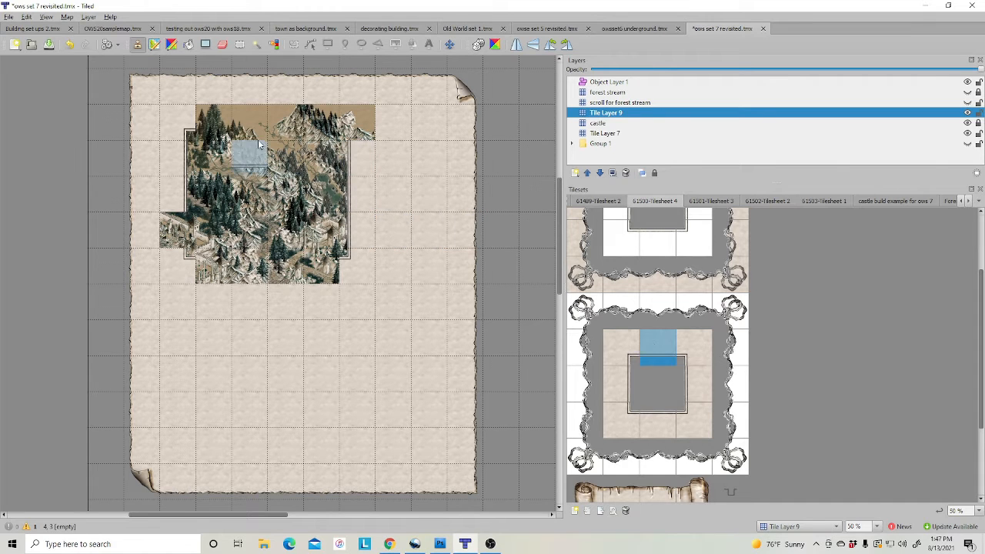
drag(213, 122, 309, 125)
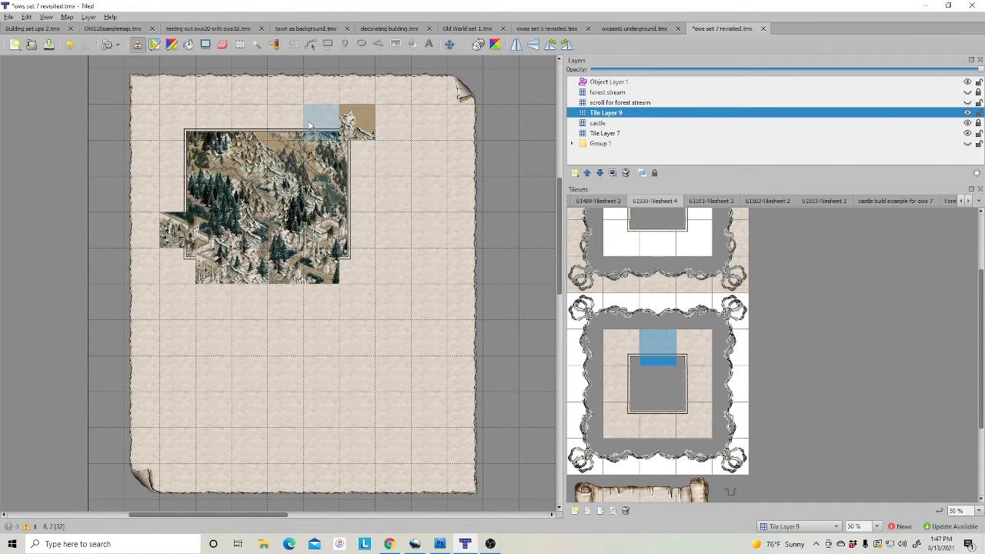
click(688, 346)
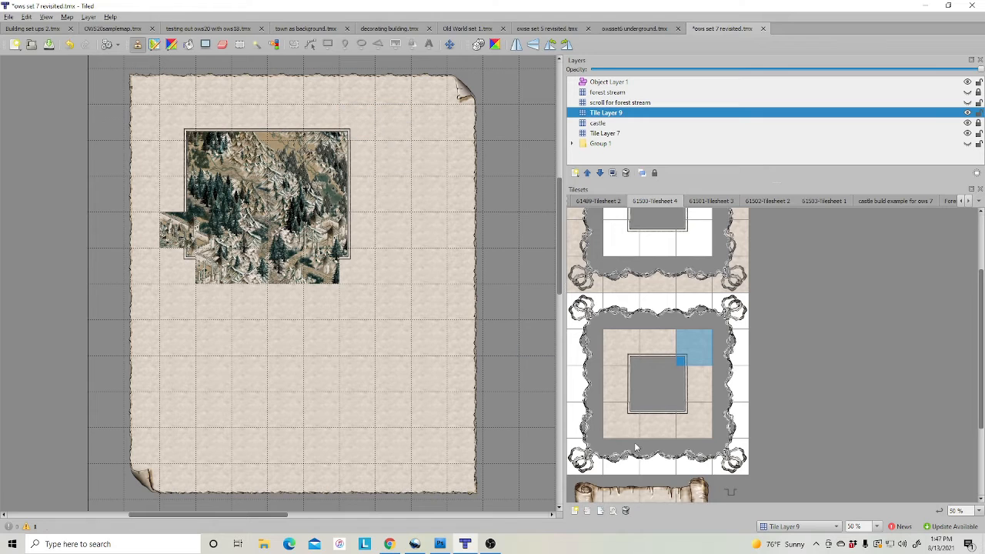
click(624, 427)
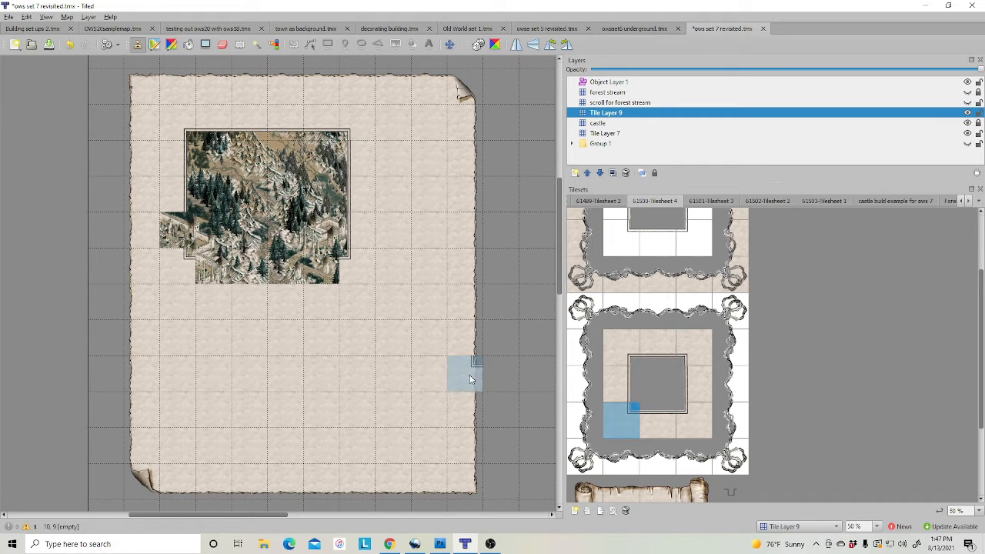
click(635, 390)
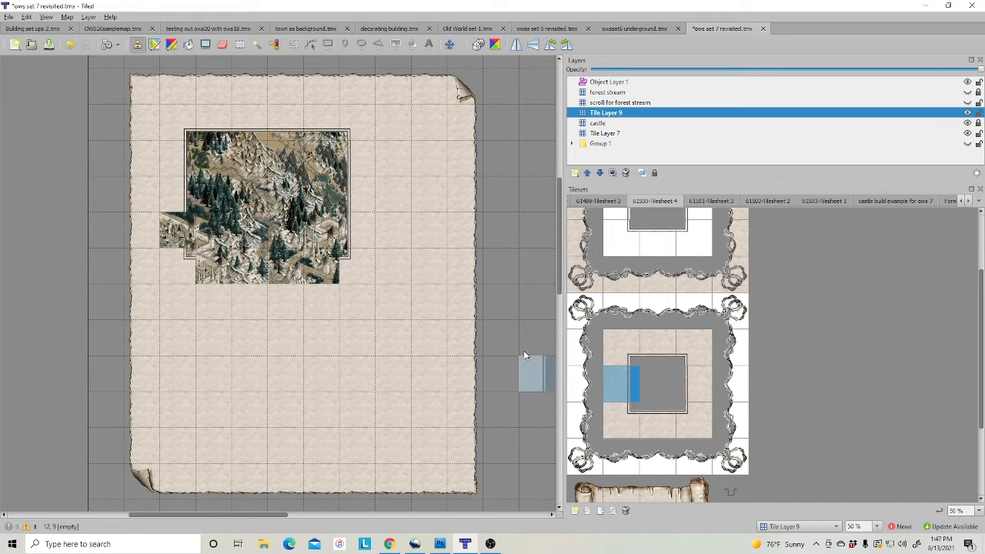
click(669, 420)
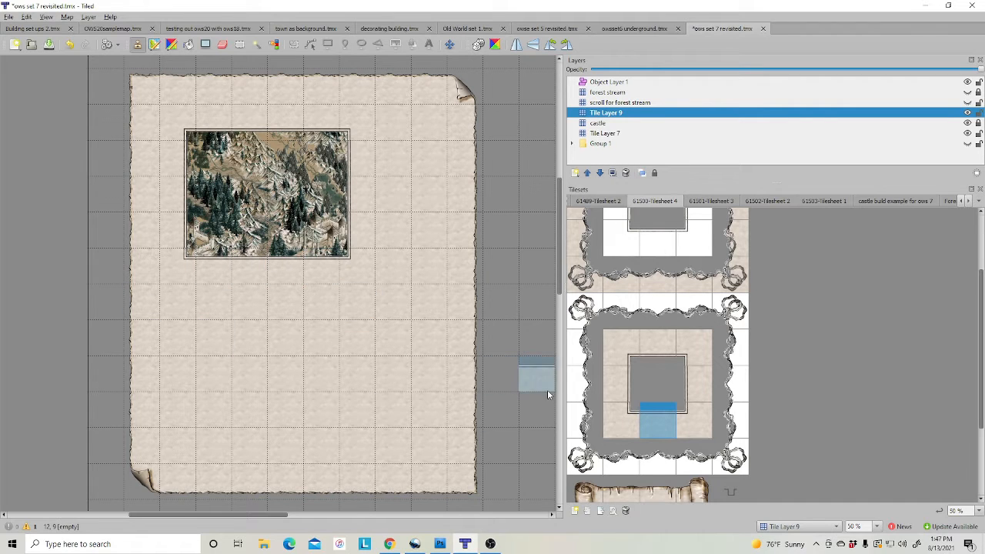
Stamp the small knotwork frame from 61502-Tilesheet 2 below the mountain picture
click(712, 200)
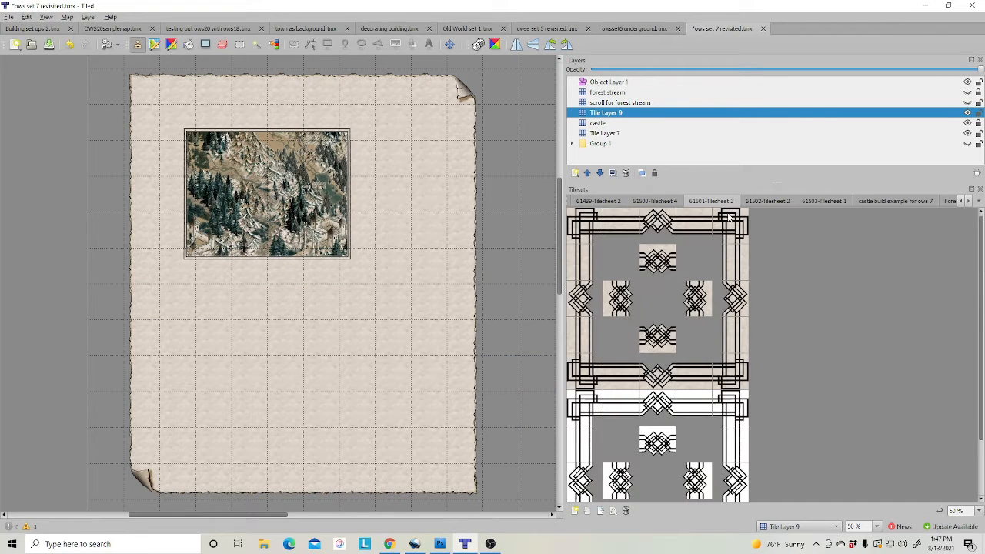
click(767, 201)
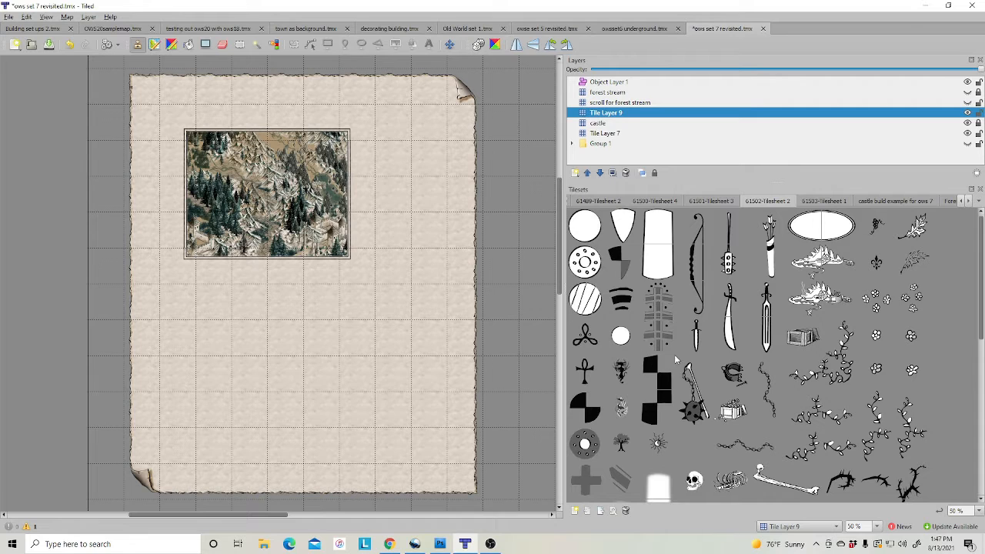
scroll(733, 322, down, 3)
drag(712, 348, 773, 402)
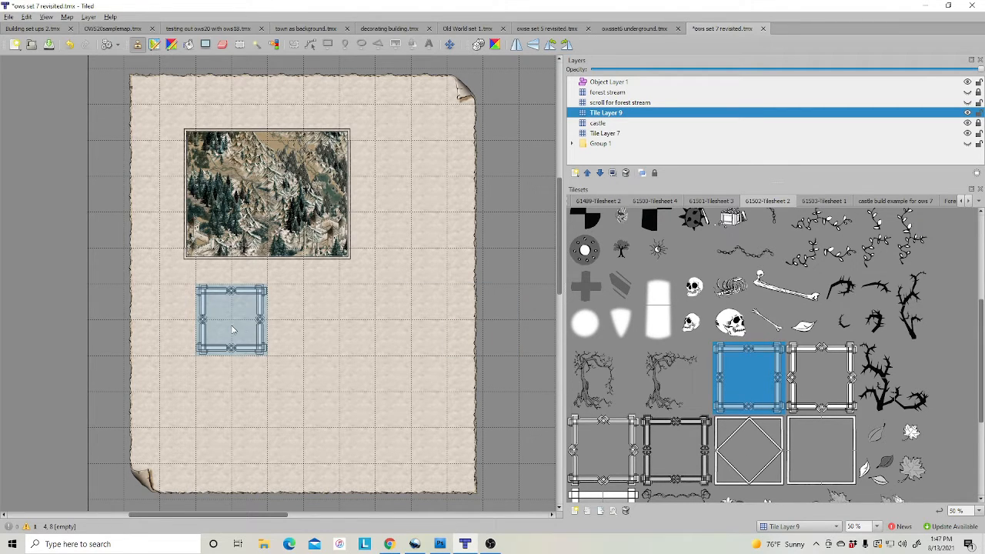
click(195, 329)
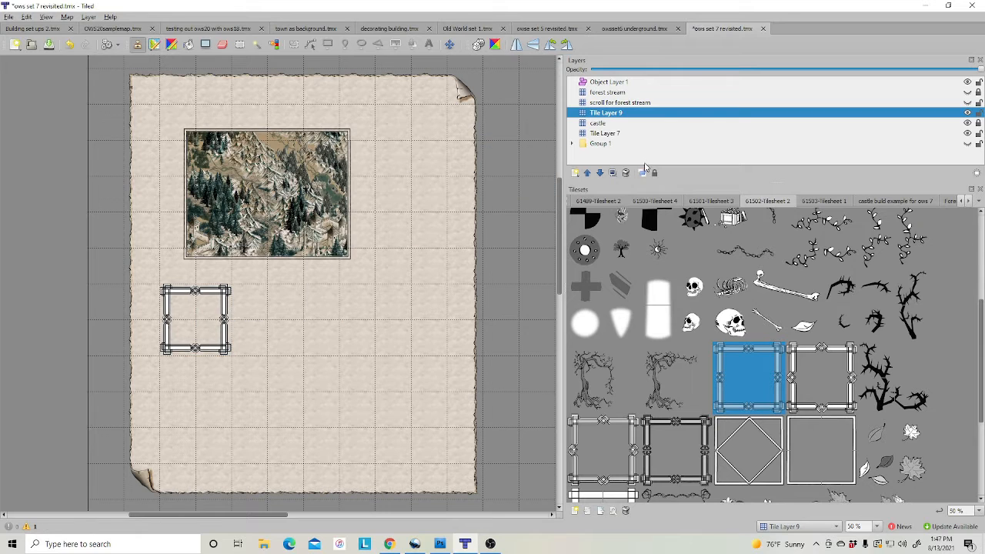
On a new Tile Layer 10, stamp the outlined letter R inside the frame; lower Object Layer 1
right_click(614, 117)
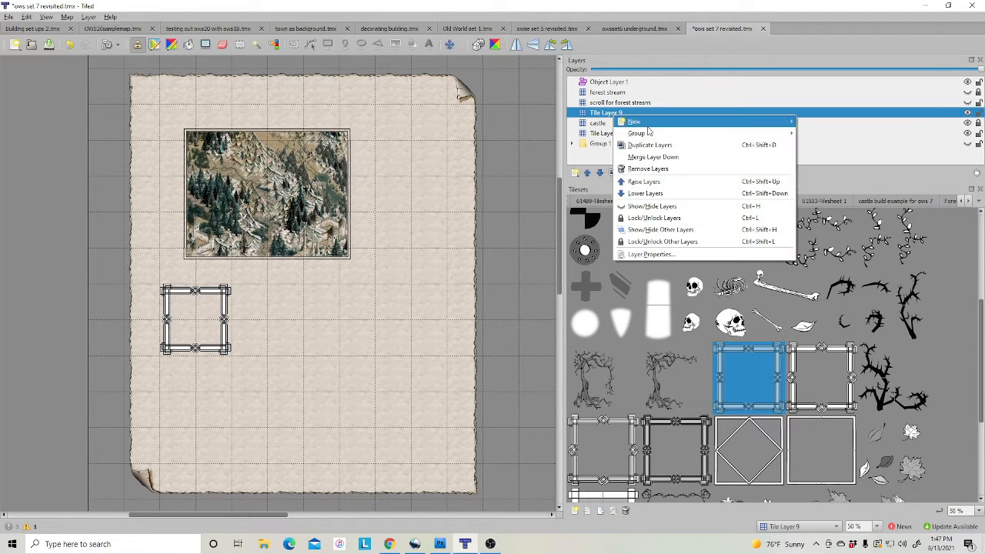
mouse_move(646, 120)
click(816, 121)
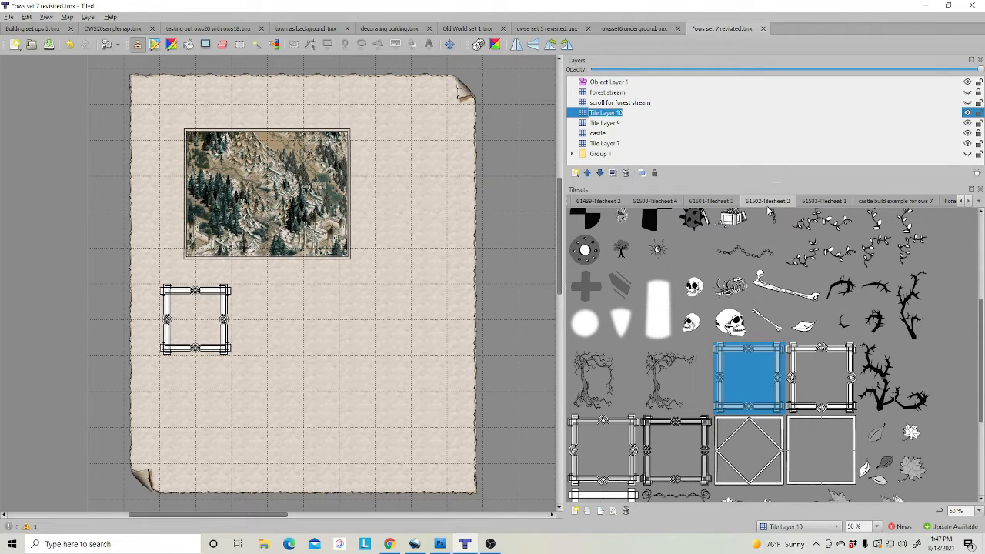
click(818, 201)
scroll(729, 377, down, 10)
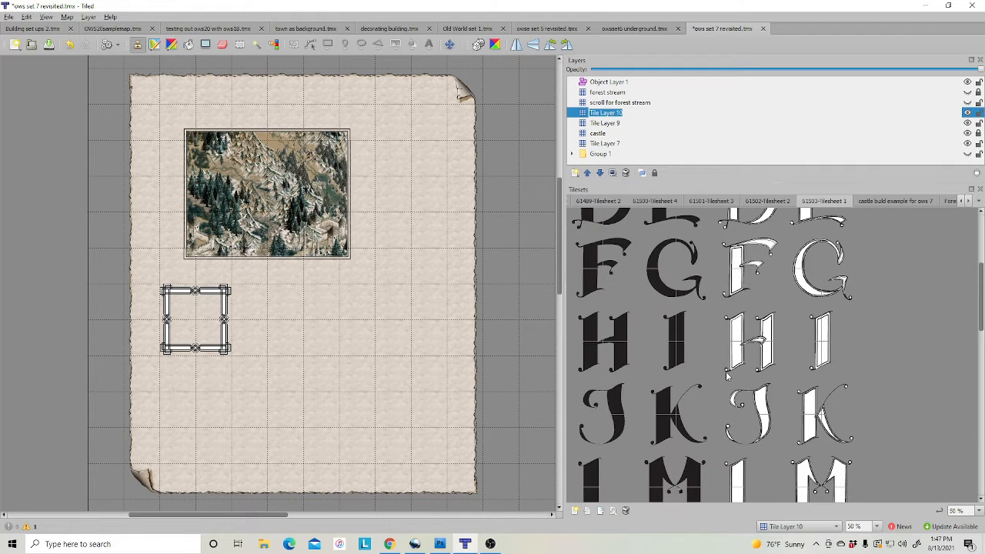
scroll(767, 370, up, 3)
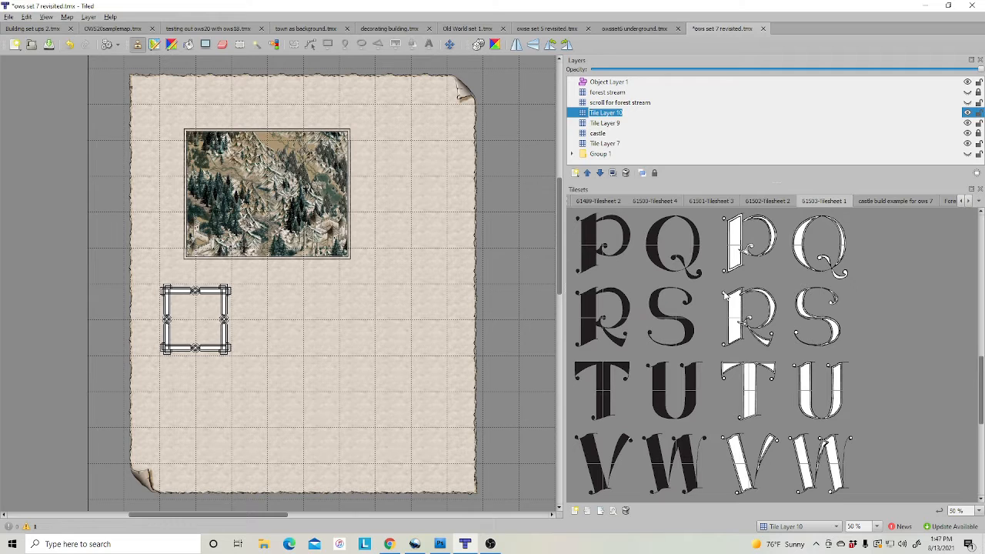
drag(725, 297, 774, 341)
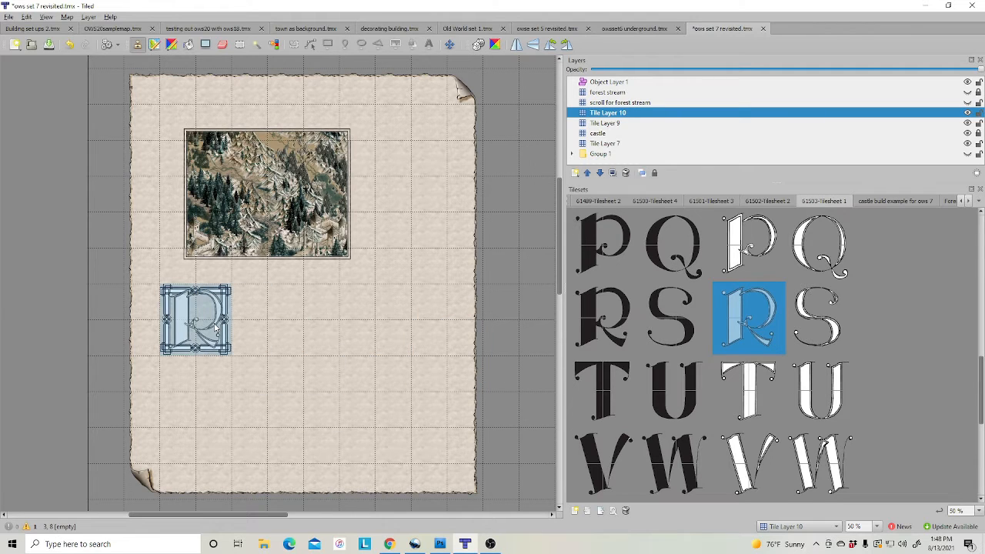
click(216, 327)
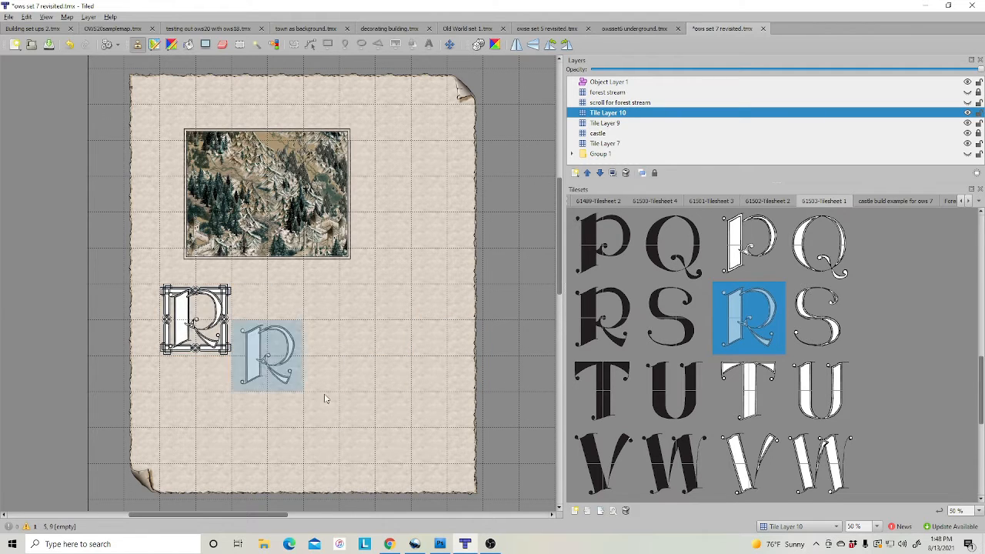
click(607, 82)
click(599, 177)
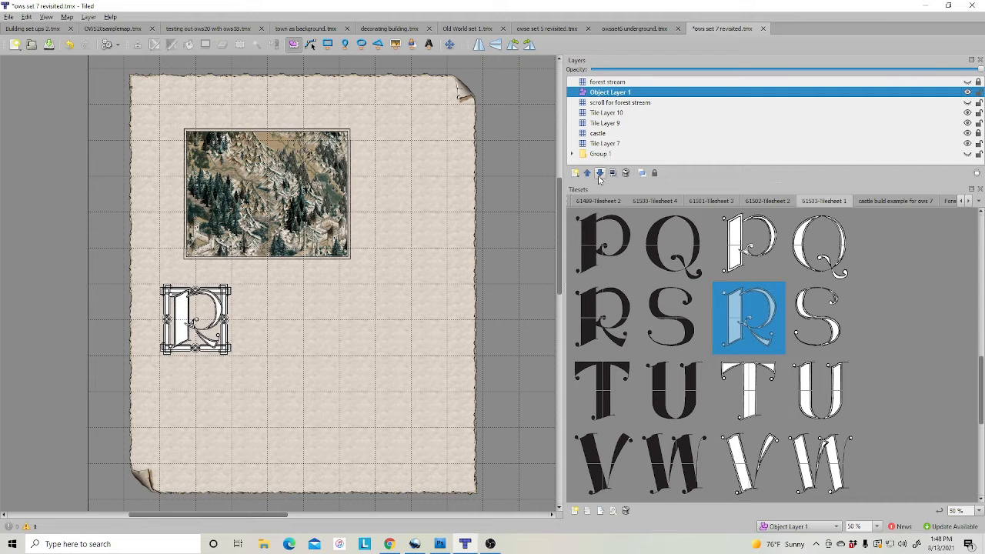
Lower Object Layer 1 again and insert curling vine tiles along the picture's lower edge
click(600, 177)
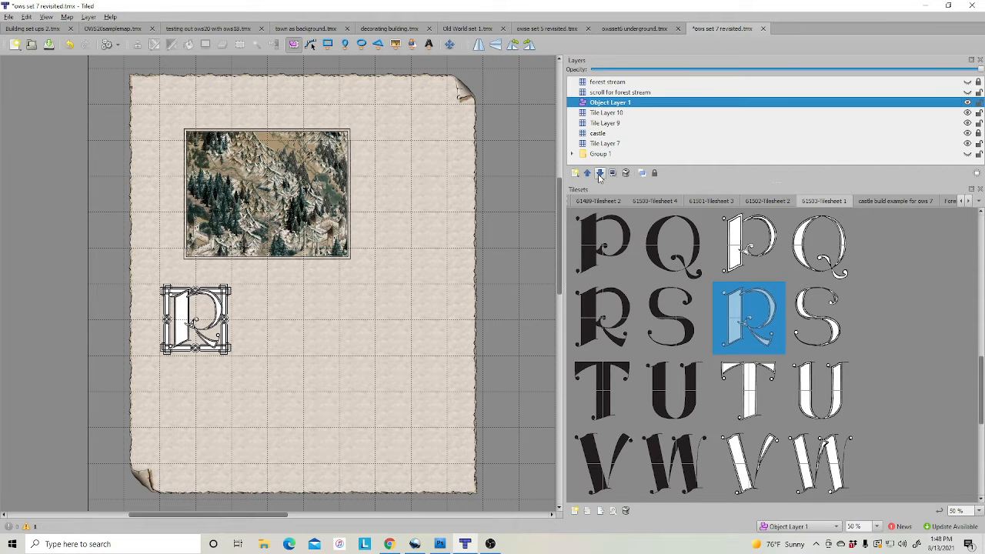
click(761, 202)
scroll(807, 292, up, 3)
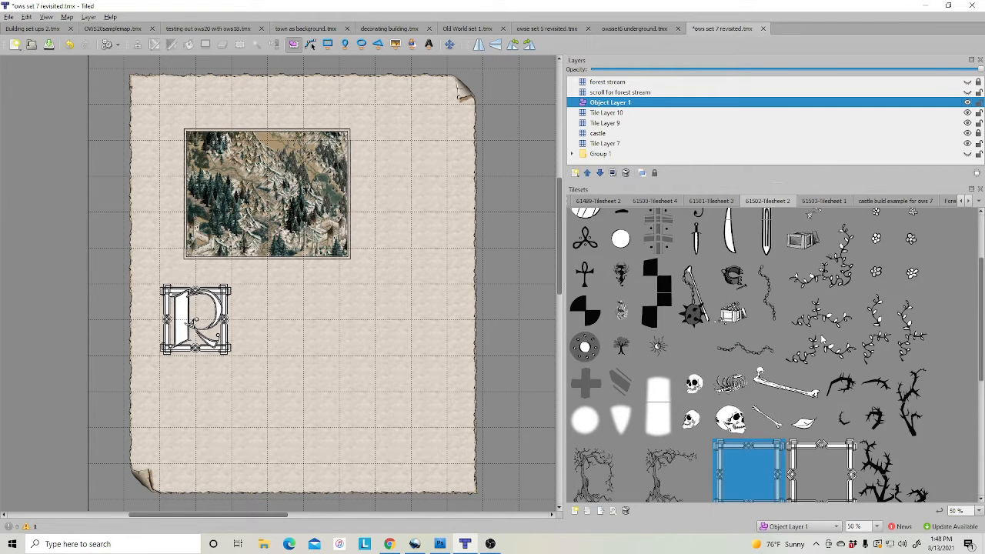
click(840, 275)
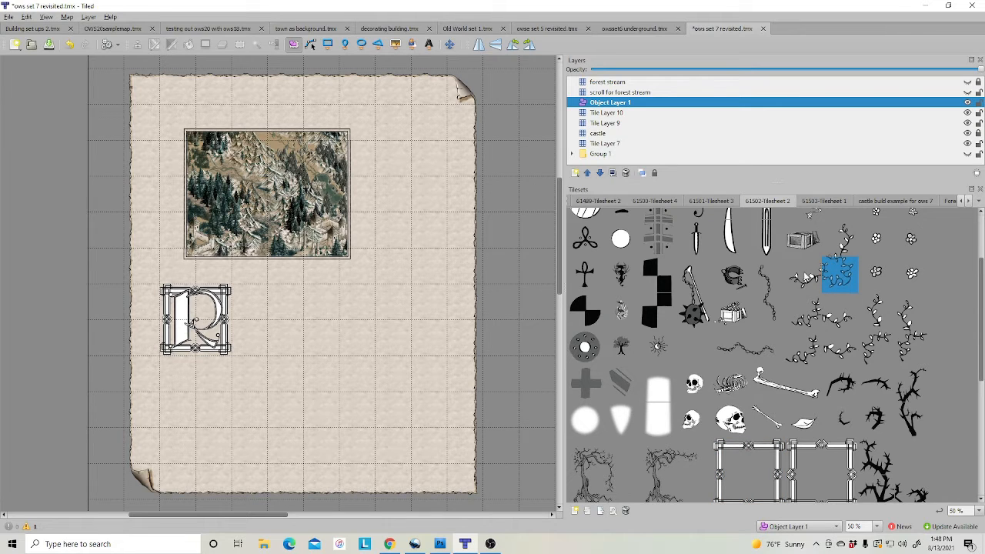
click(397, 43)
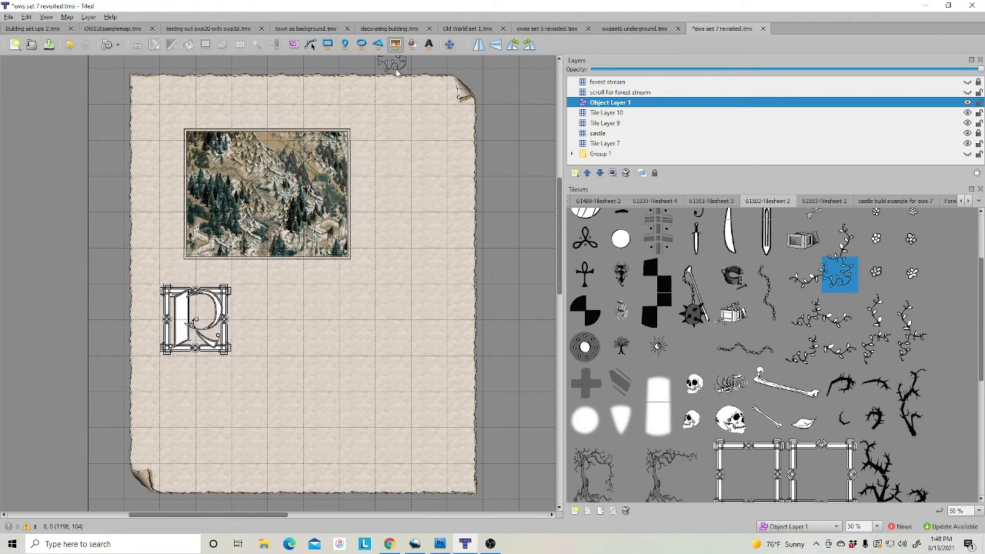
click(345, 255)
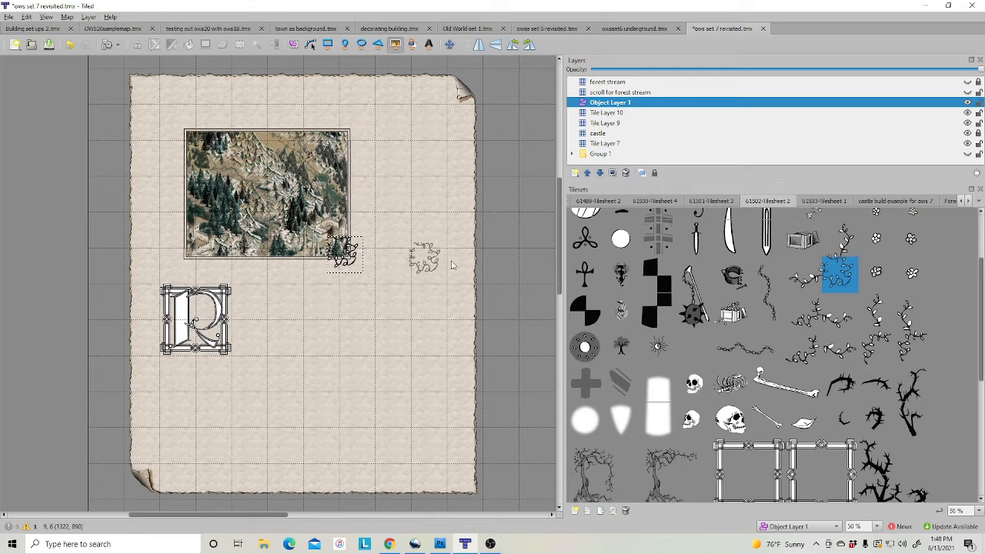
click(808, 276)
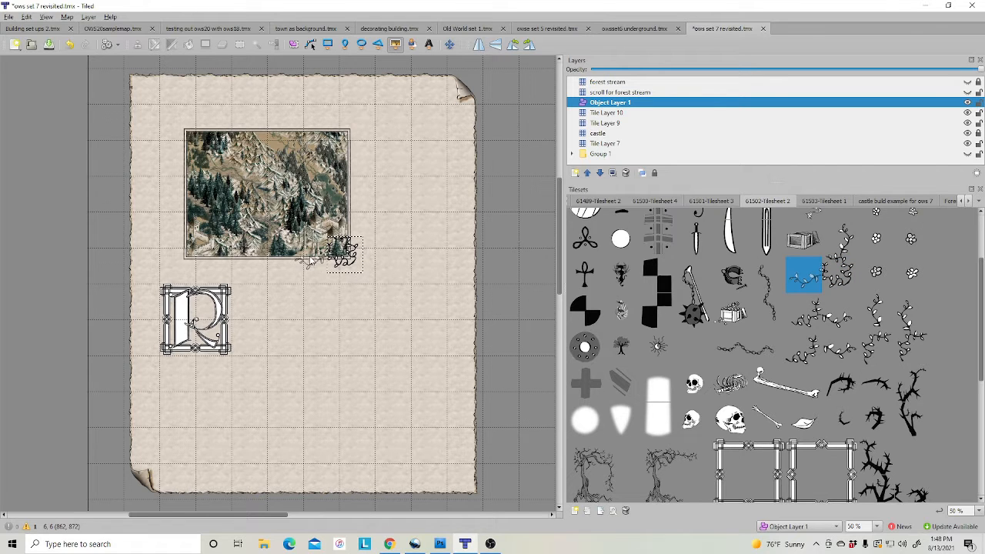
click(281, 264)
click(253, 263)
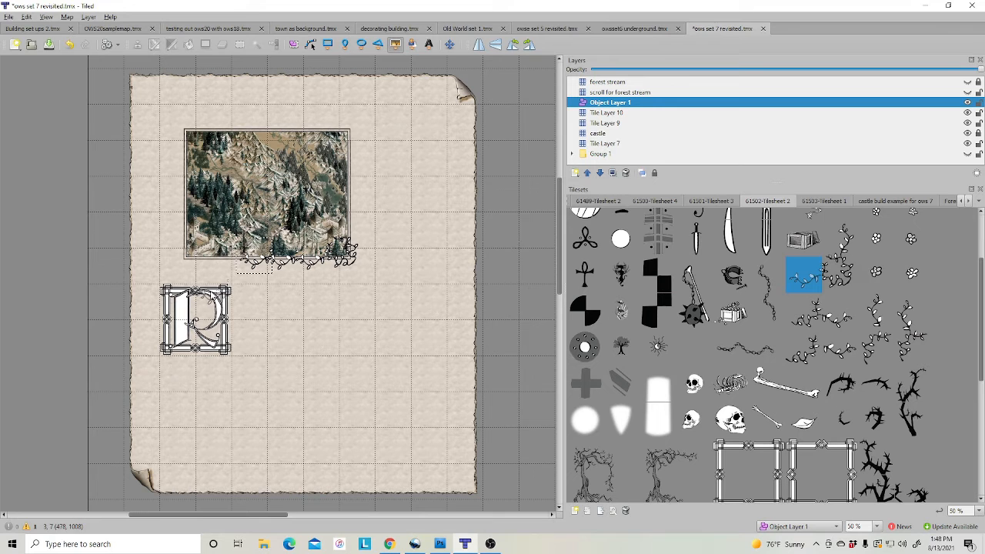
Place a vine at the R frame's lower-right corner and a twisted branch with thorn at its lower-left
click(810, 322)
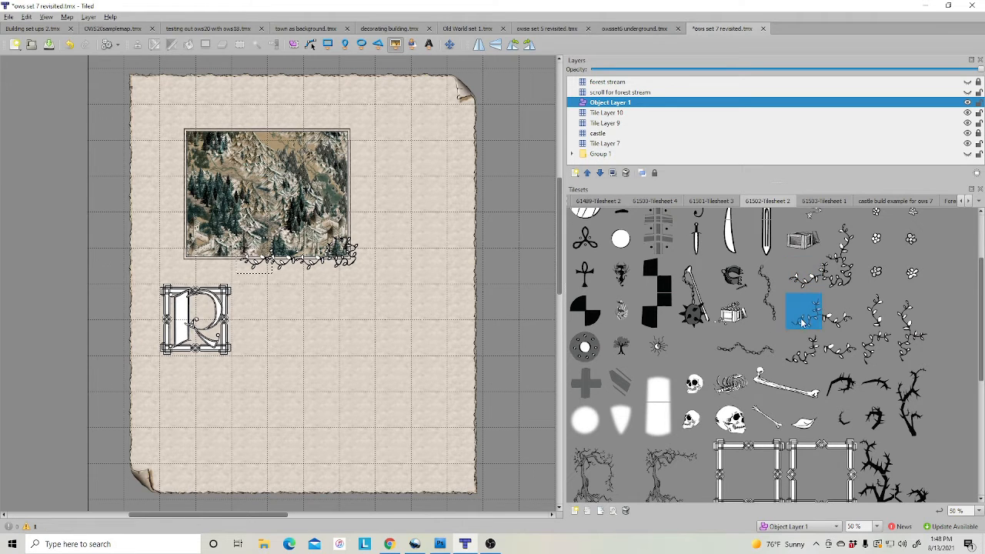
click(814, 359)
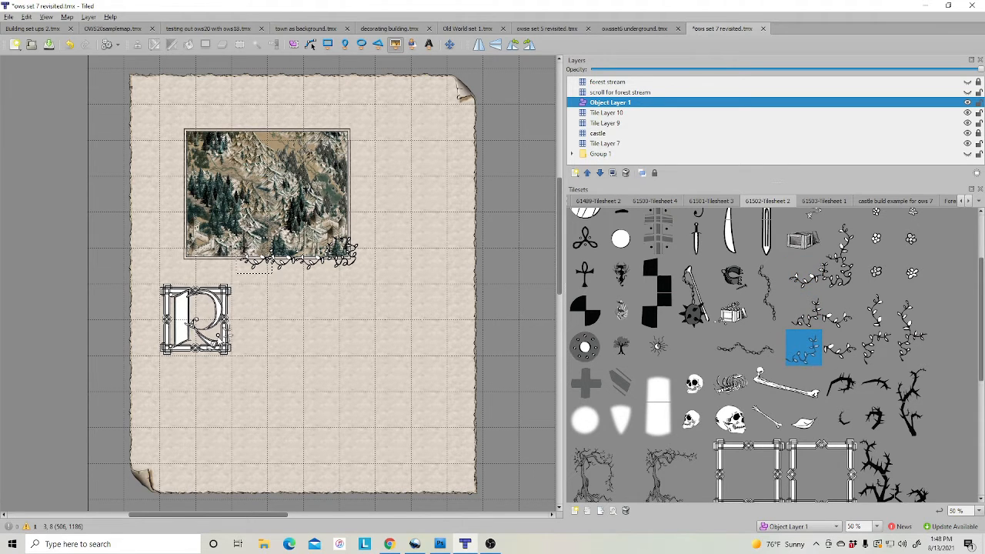
click(217, 338)
scroll(894, 444, down, 2)
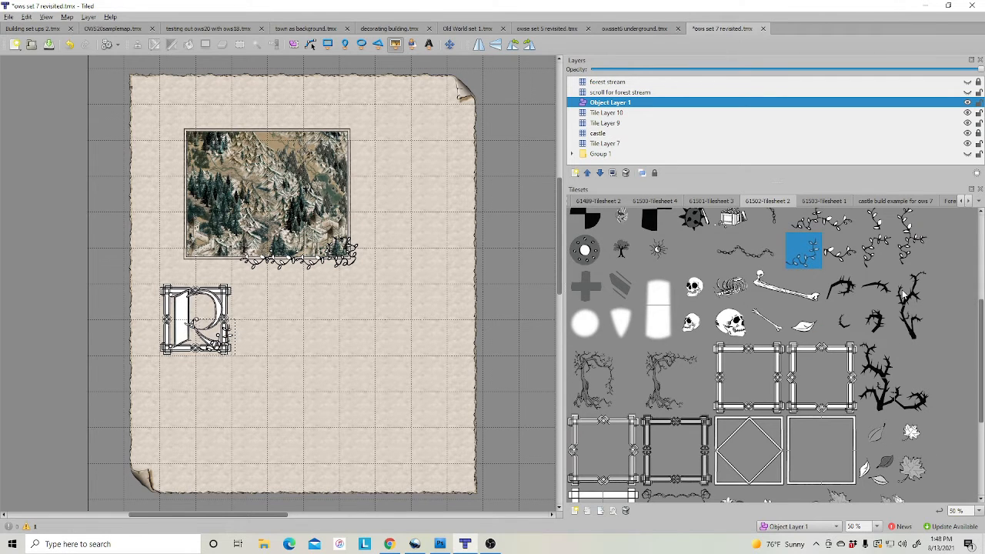
click(908, 322)
click(912, 288)
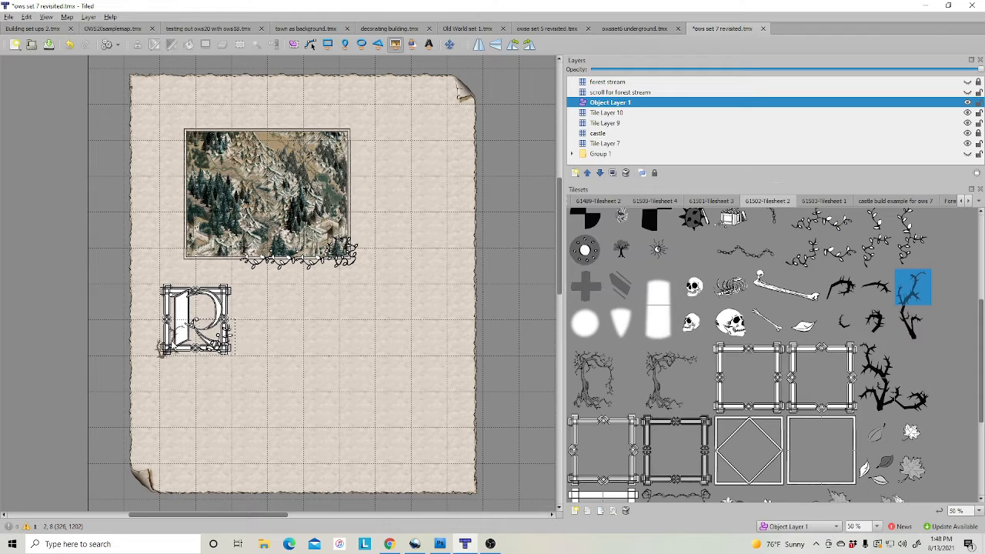
click(163, 338)
click(842, 290)
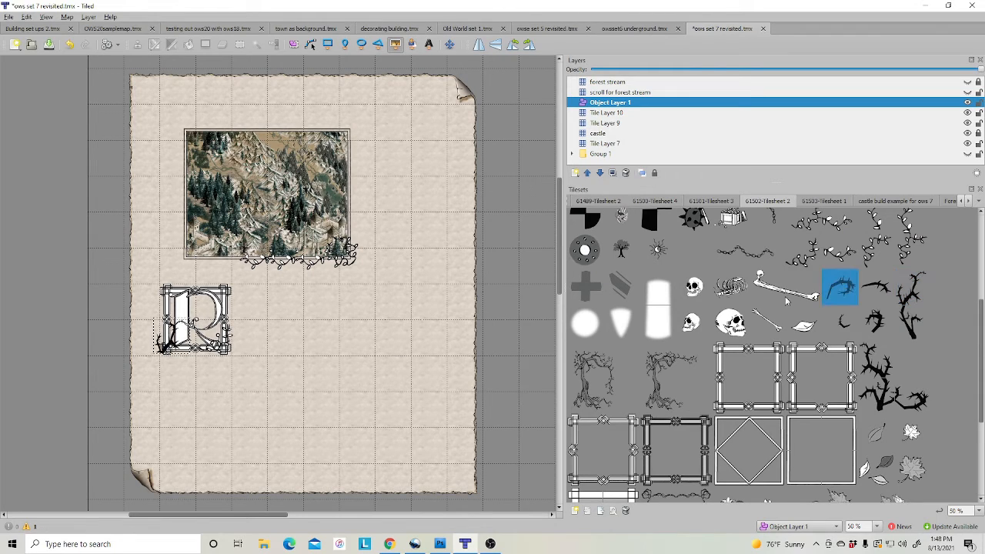
click(179, 350)
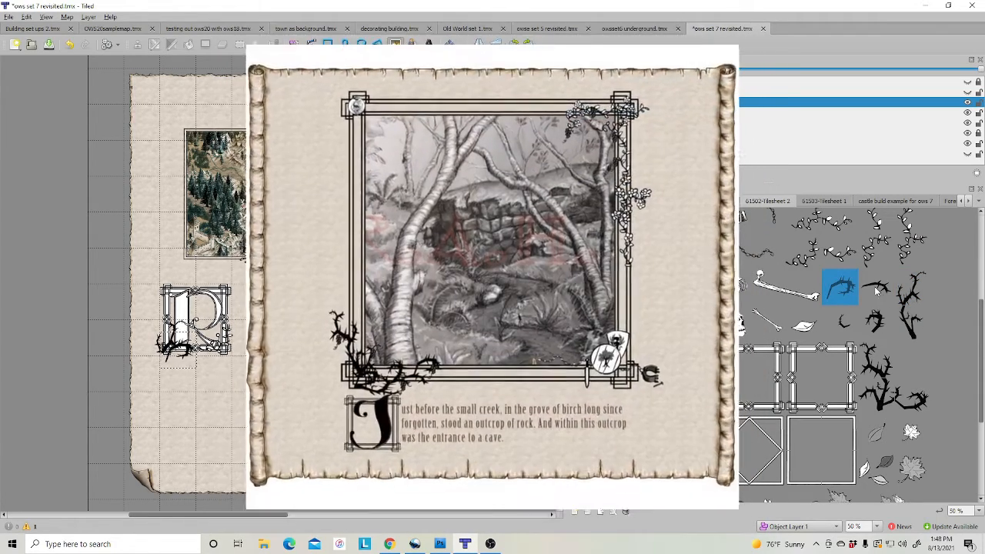
Hide the vines, letter R, frame, mountain and parchment layers; show the scroll border and forest stream
click(877, 286)
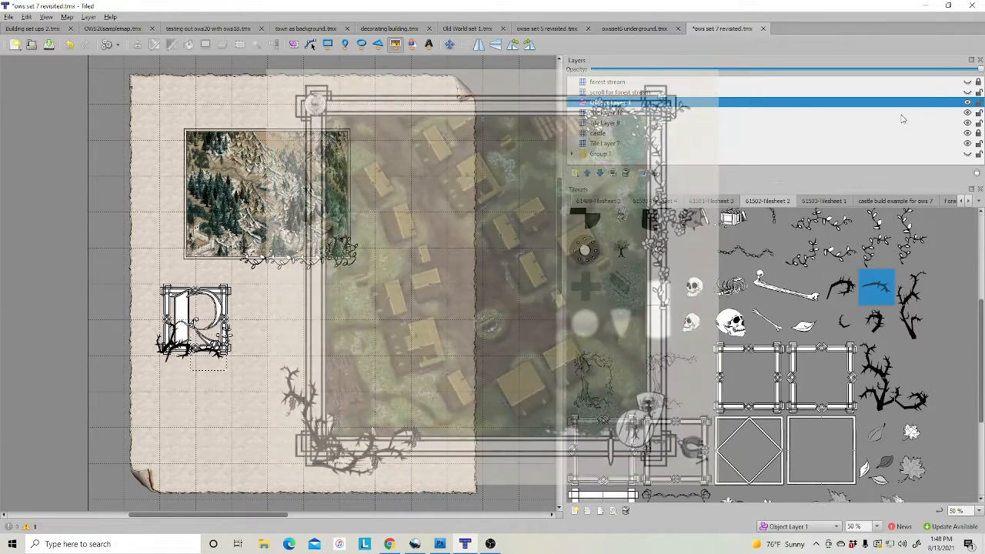
click(967, 103)
click(967, 114)
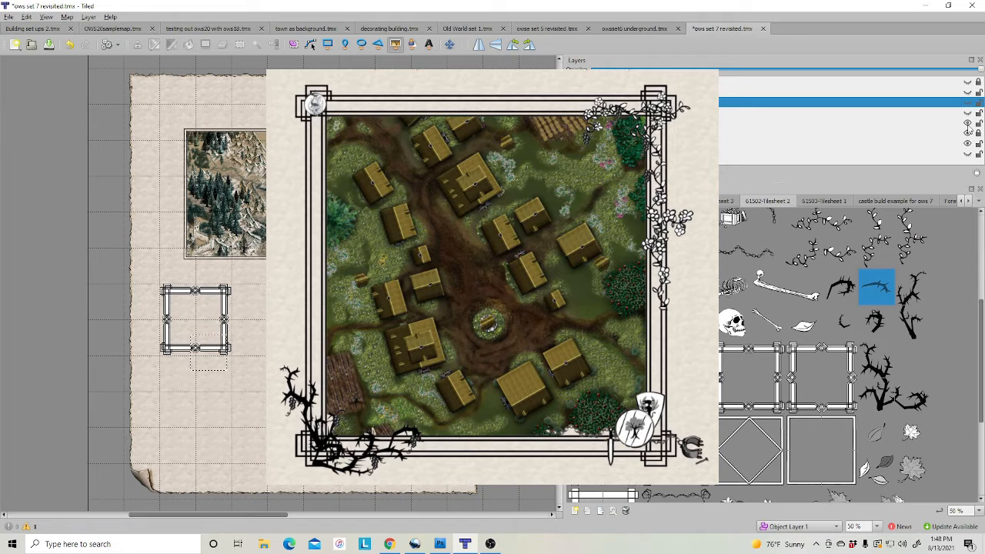
click(967, 123)
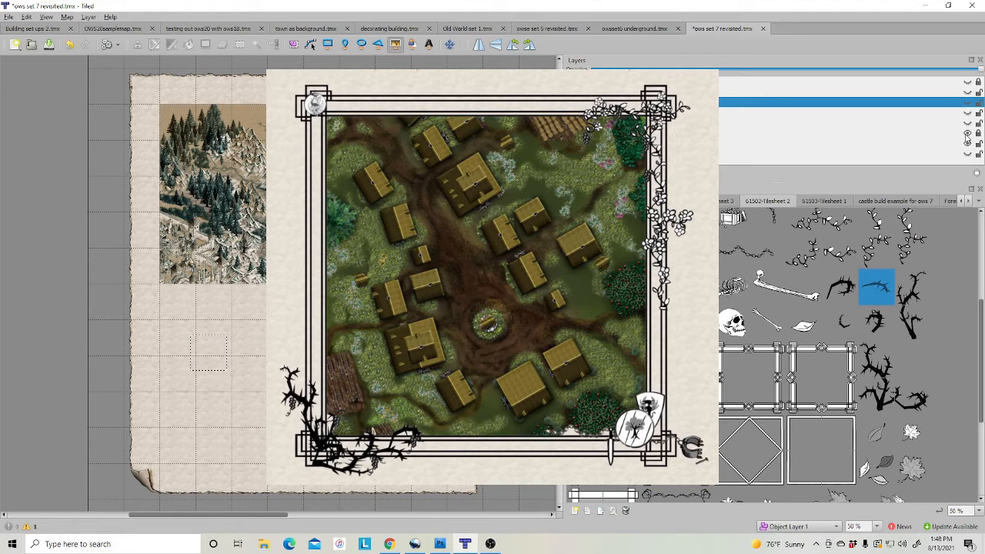
click(967, 143)
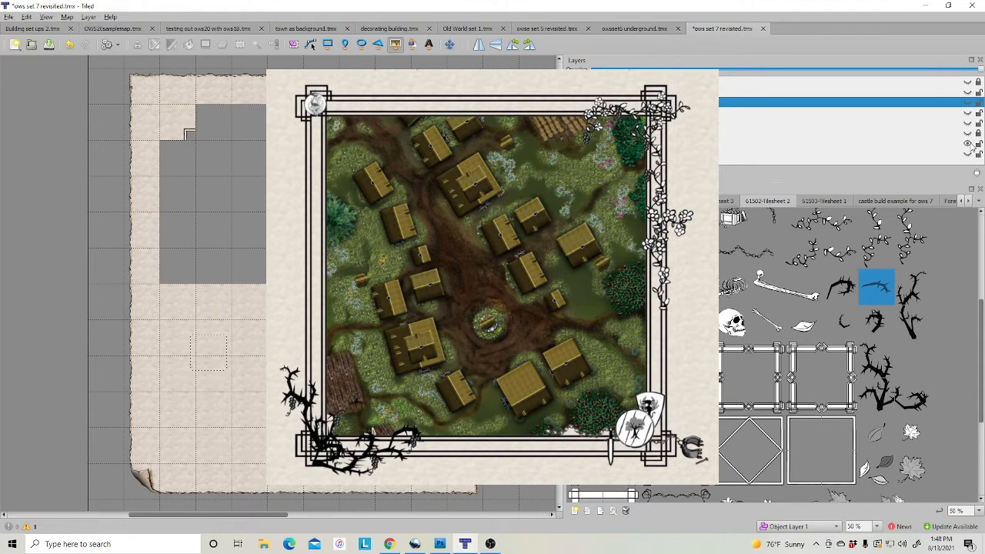
click(967, 147)
click(968, 92)
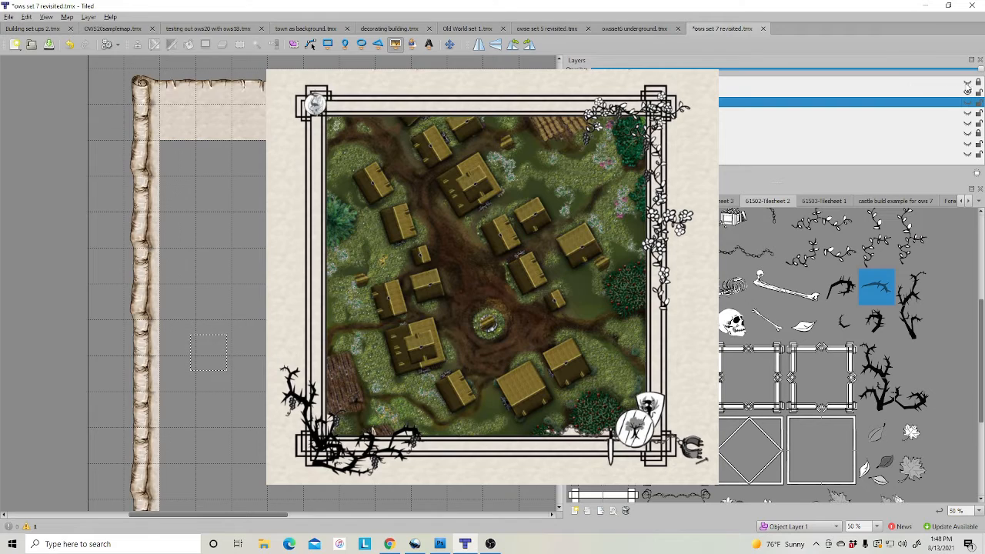
click(968, 82)
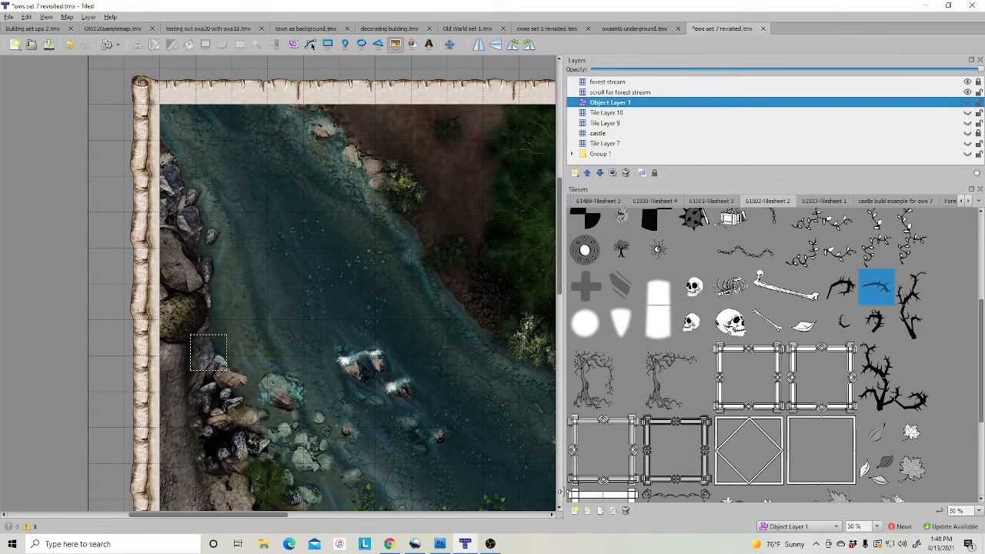
Zoom the view to 25% and return to the Select Objects tool
ctrl+scroll(278, 284, down, 2)
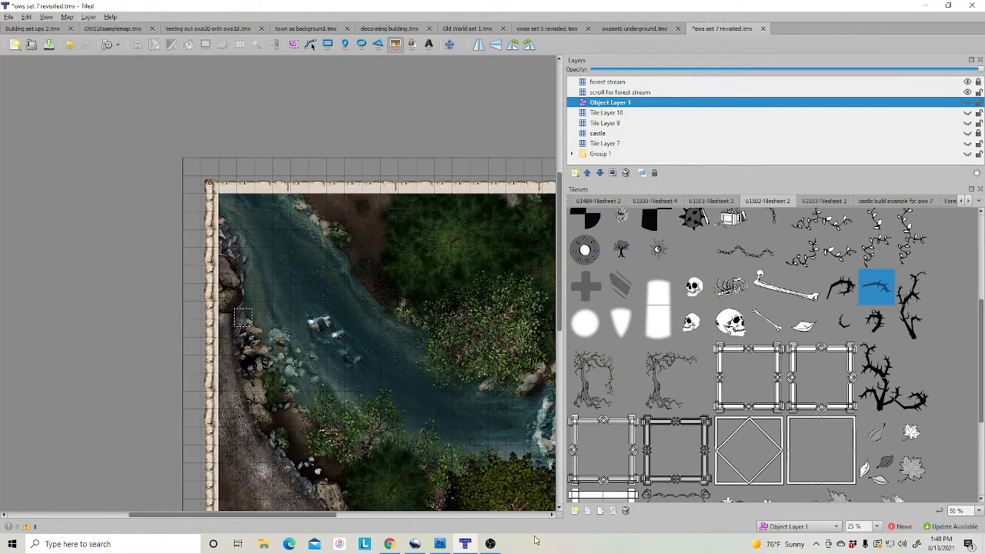
drag(264, 514, 308, 514)
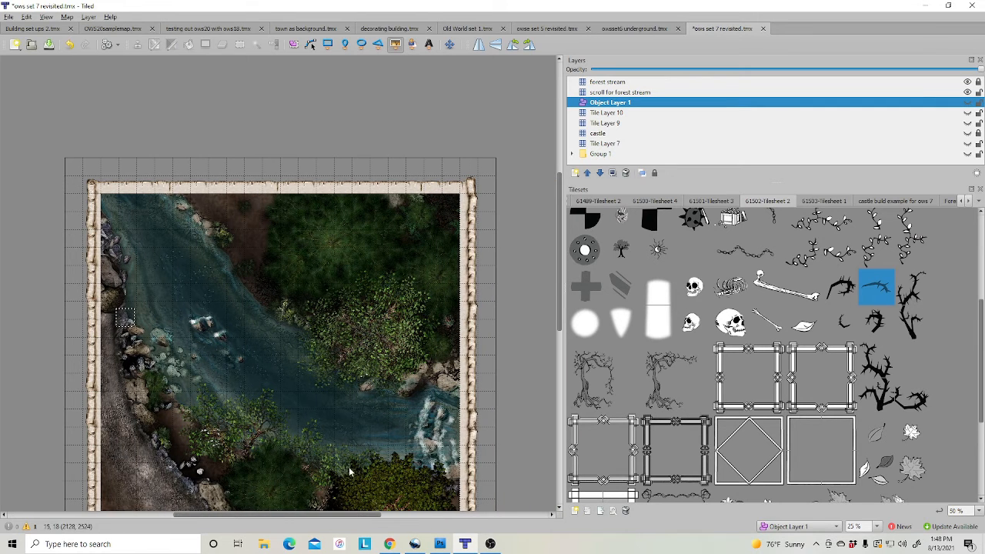
scroll(427, 388, down, 1)
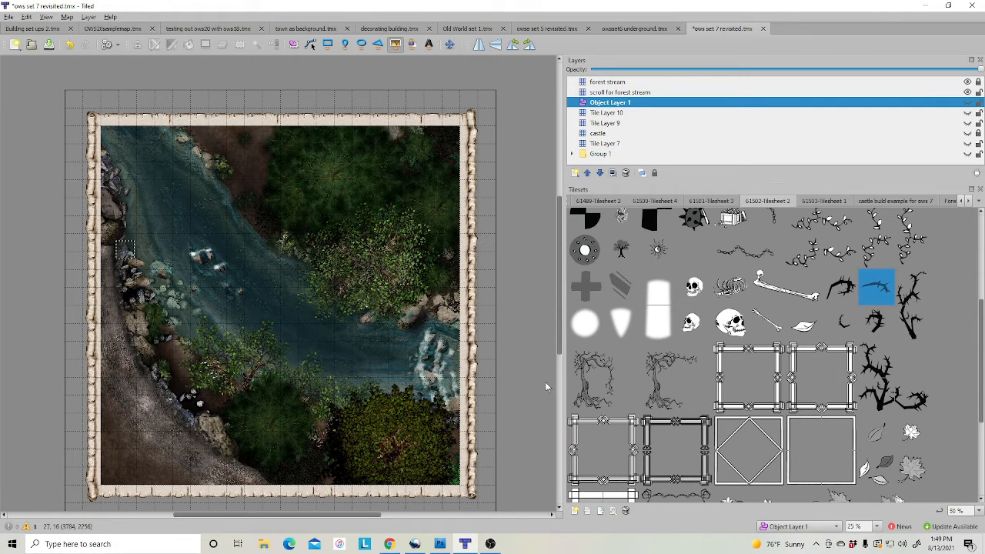
click(293, 44)
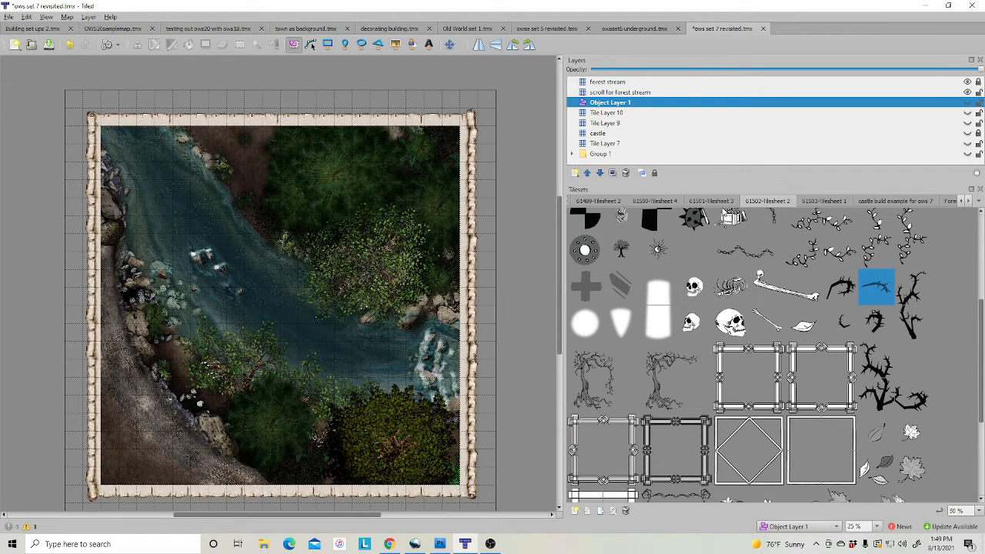
Add a new tile layer at the top of the forest stream layer stack
click(606, 83)
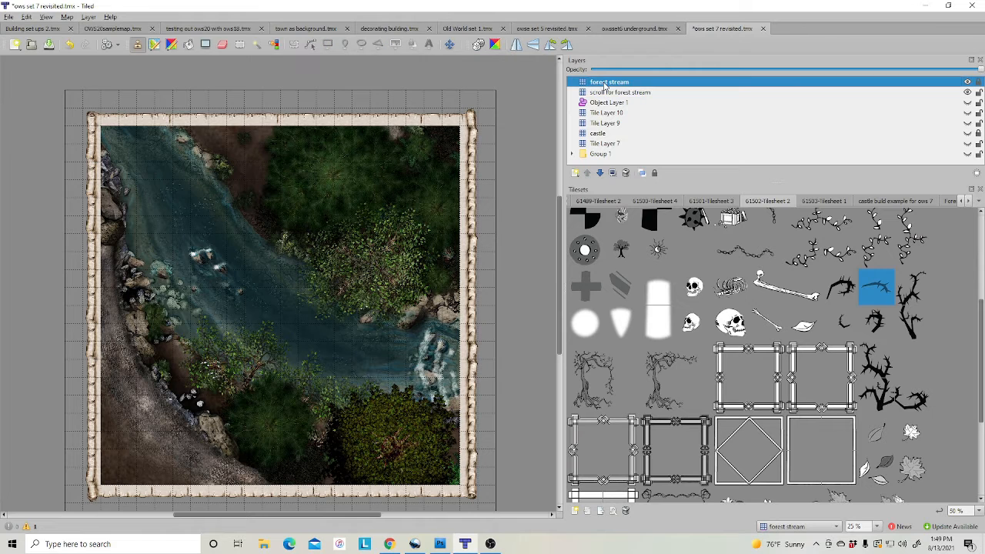
right_click(604, 82)
mouse_move(677, 91)
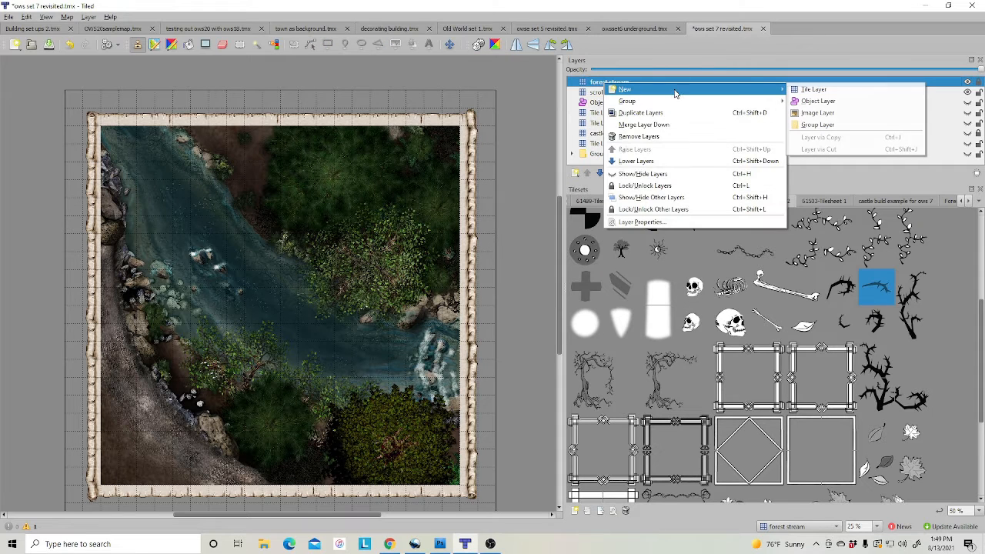
click(813, 89)
Place knotwork top-left and bottom-left corners with an edge strip down the map's left side
scroll(658, 404, up, 5)
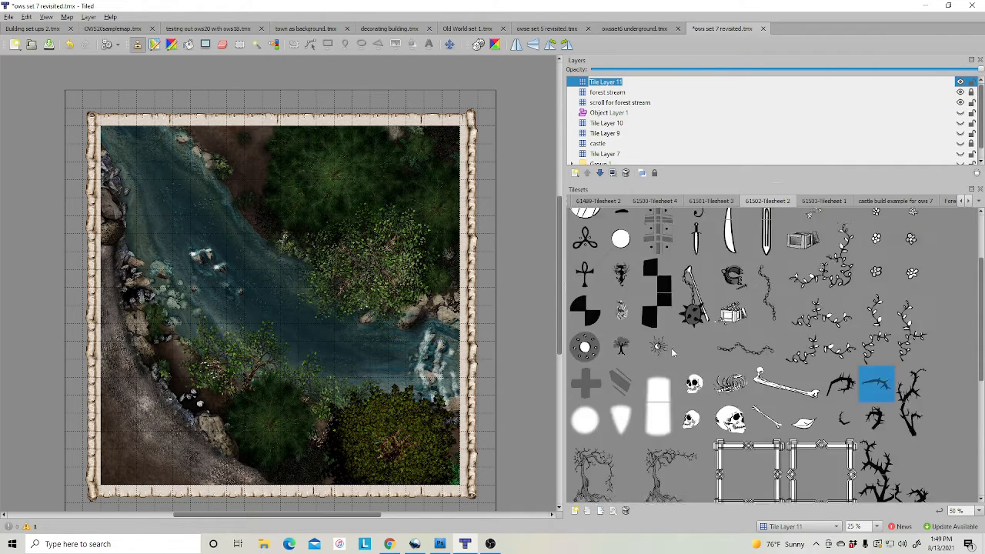
click(702, 202)
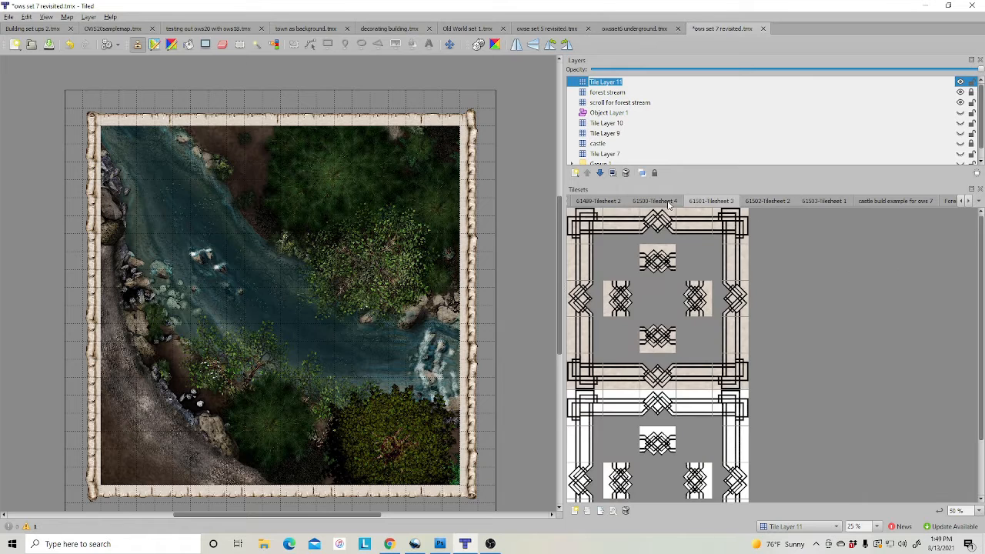
click(585, 225)
click(110, 135)
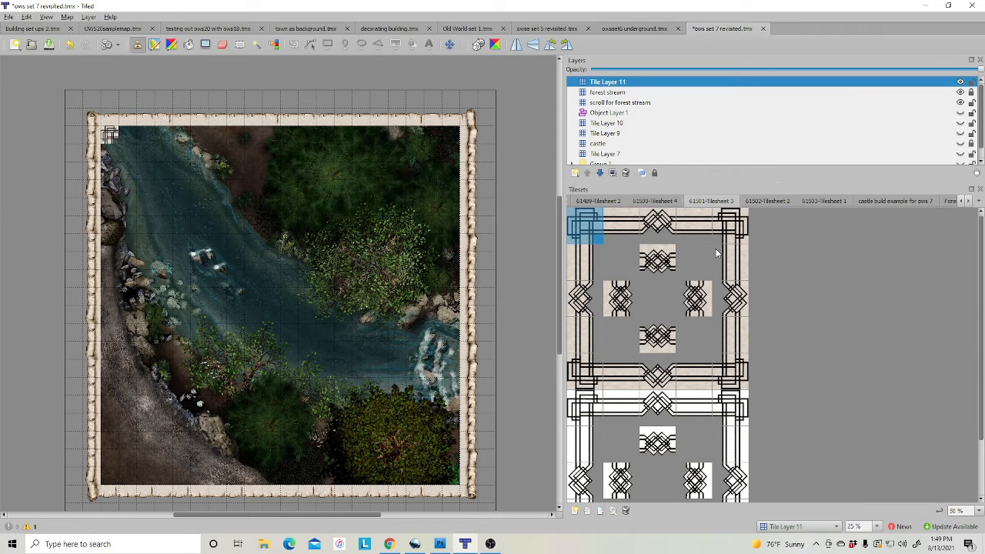
click(591, 271)
drag(110, 152, 117, 481)
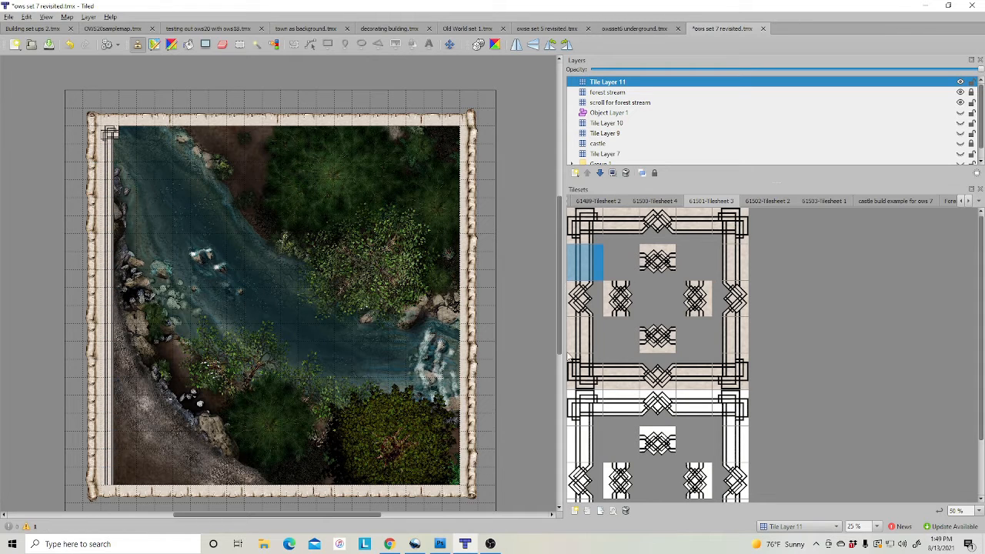
click(576, 381)
click(111, 478)
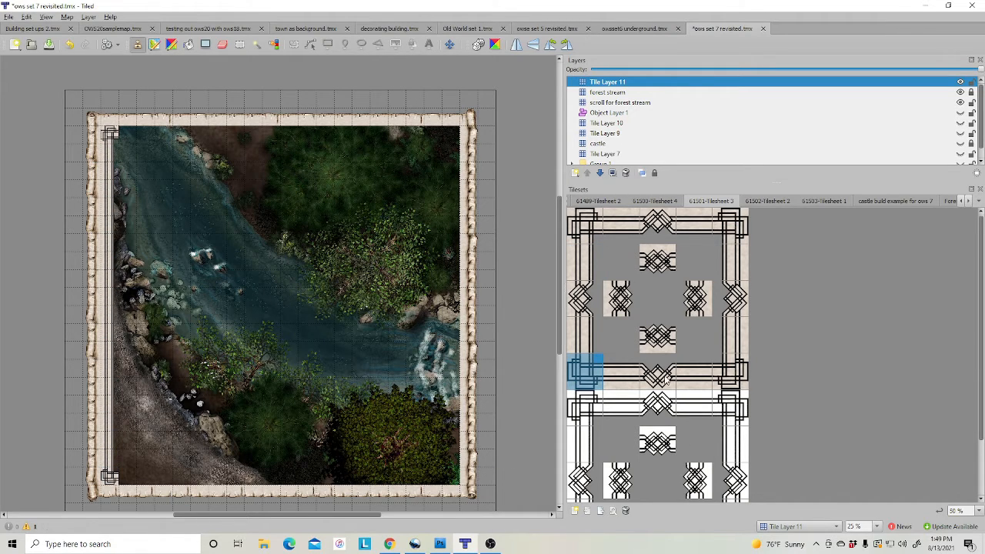
Paint the knotwork bottom edge, add the bottom-right corner, and erase a stray tile
click(614, 379)
drag(122, 476, 451, 488)
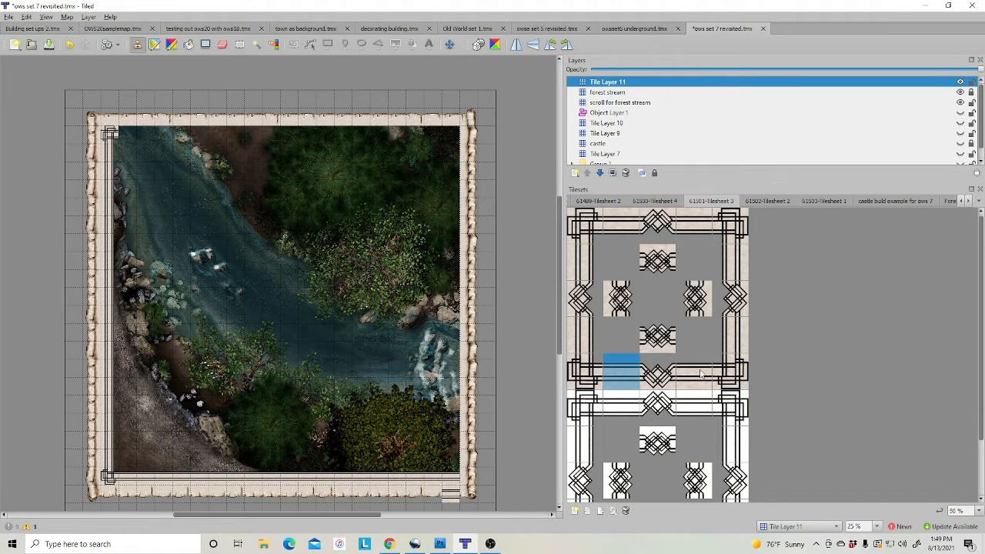
click(729, 371)
click(451, 472)
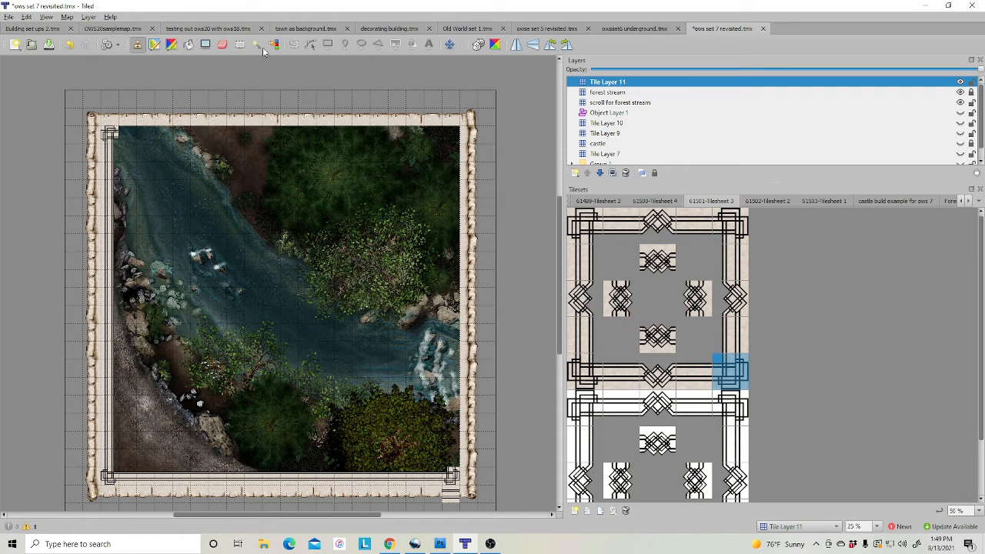
click(225, 50)
click(453, 498)
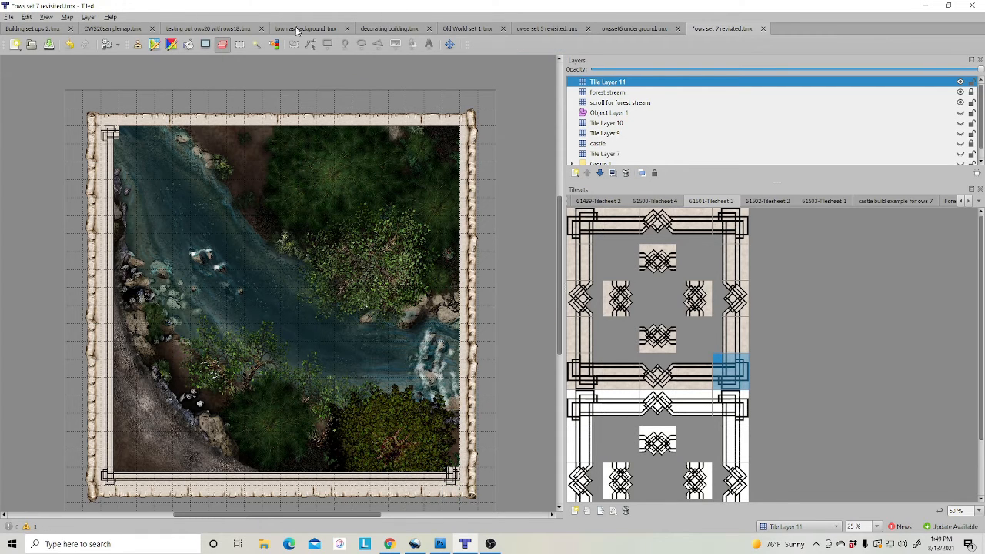
Paint the right-side knotwork edge up the map, erasing tiles misplaced across the stream
click(136, 45)
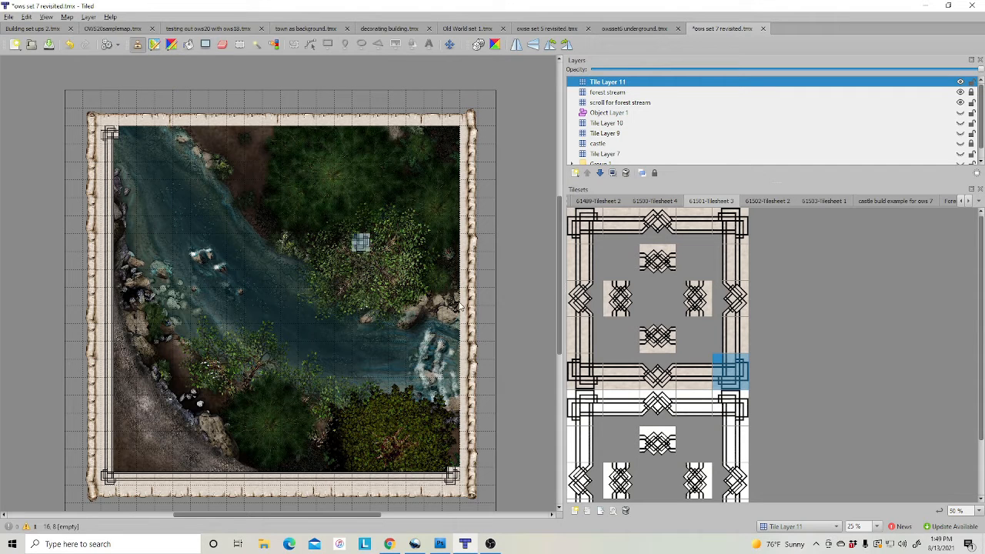
click(734, 346)
mouse_move(433, 429)
mouse_down()
mouse_move(328, 377)
mouse_move(299, 246)
mouse_up()
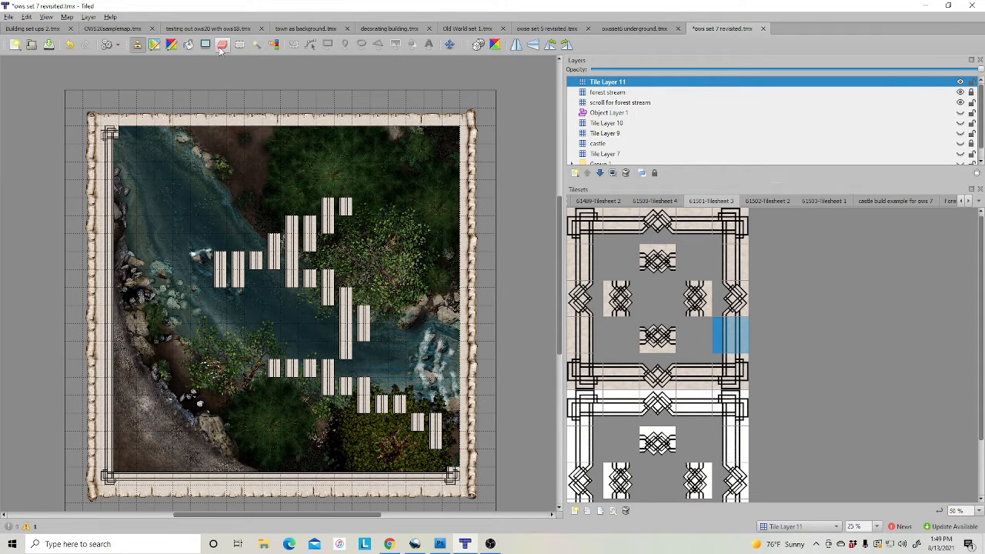
click(222, 44)
drag(292, 223, 346, 207)
mouse_move(235, 239)
mouse_down()
mouse_move(308, 245)
mouse_move(342, 297)
mouse_move(342, 286)
mouse_move(315, 363)
mouse_move(330, 388)
mouse_move(431, 423)
mouse_move(531, 352)
mouse_up()
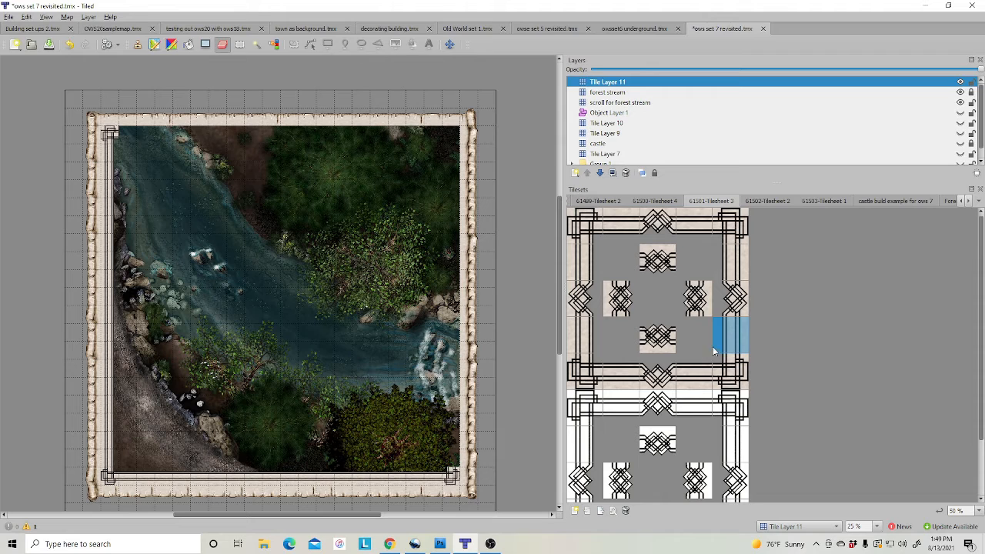
click(137, 44)
mouse_move(452, 461)
mouse_down()
mouse_move(451, 135)
mouse_move(457, 267)
mouse_up()
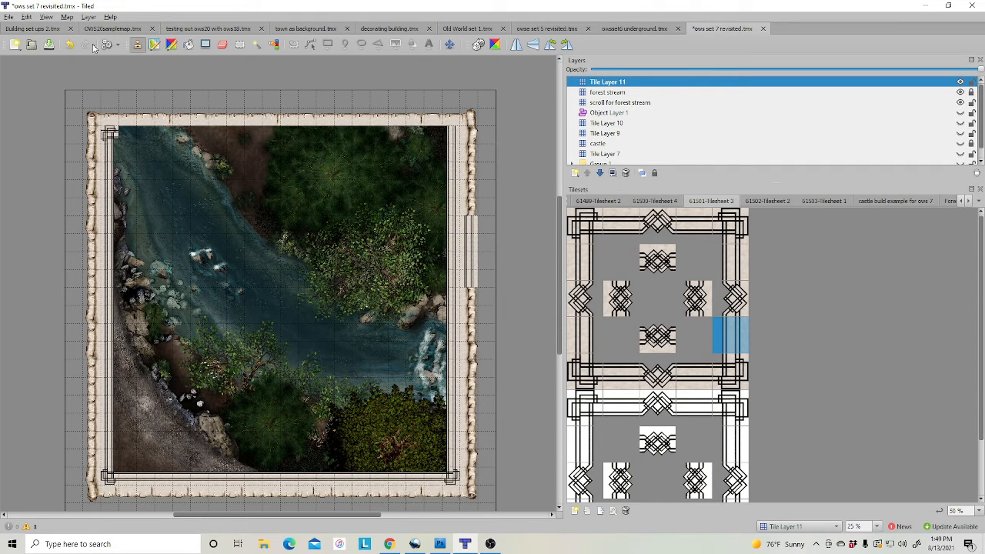
Stamp the top-right knotwork corner and paint the frame along the map's top edge
click(223, 44)
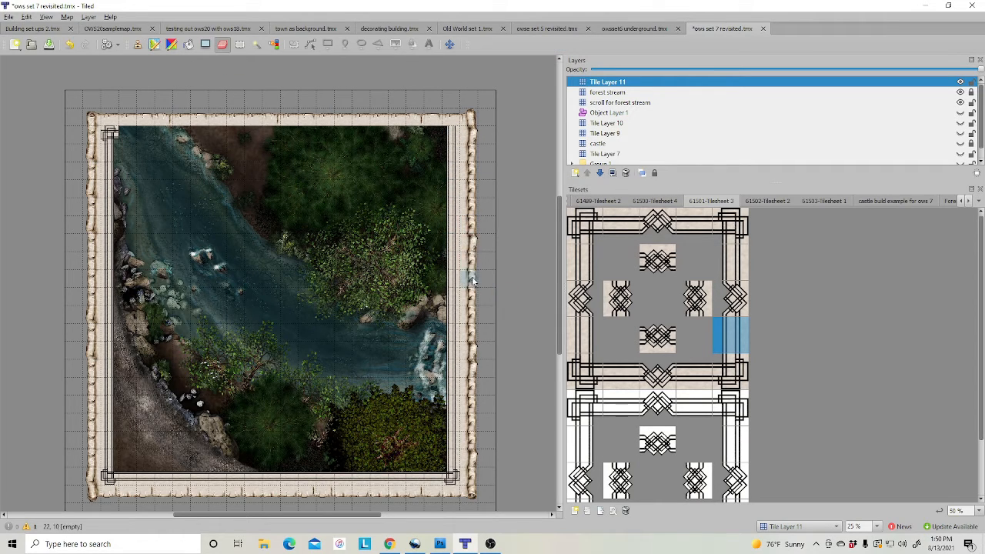
click(729, 232)
click(451, 135)
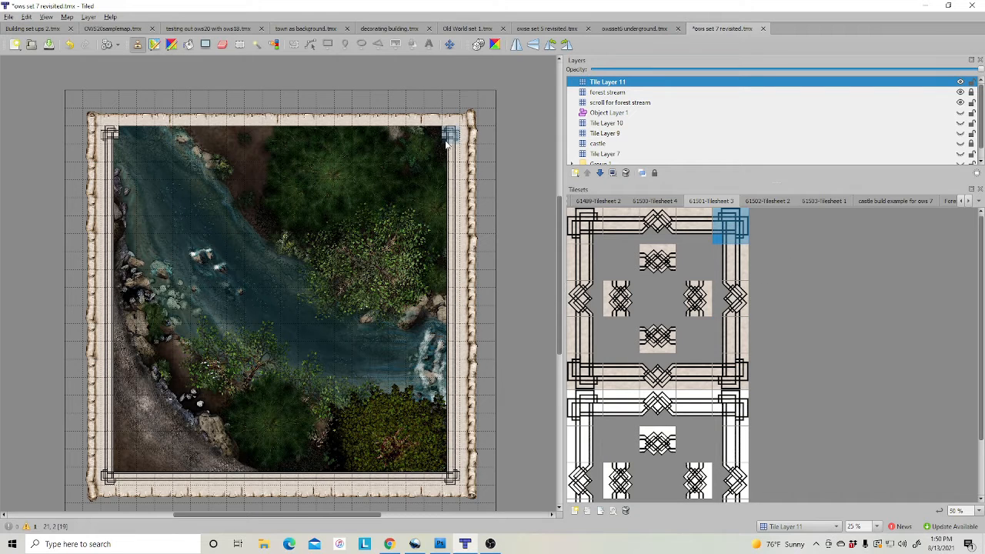
click(691, 229)
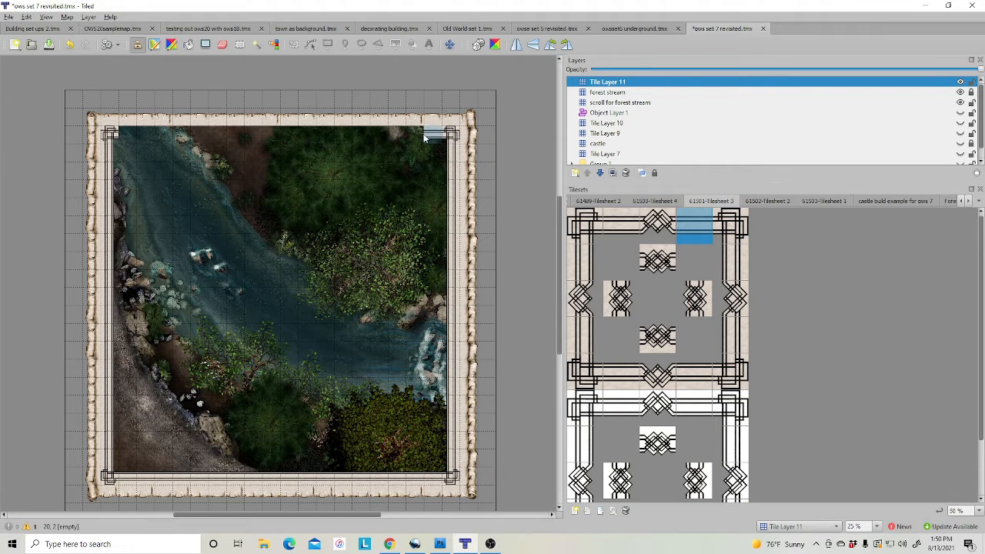
drag(430, 134, 127, 135)
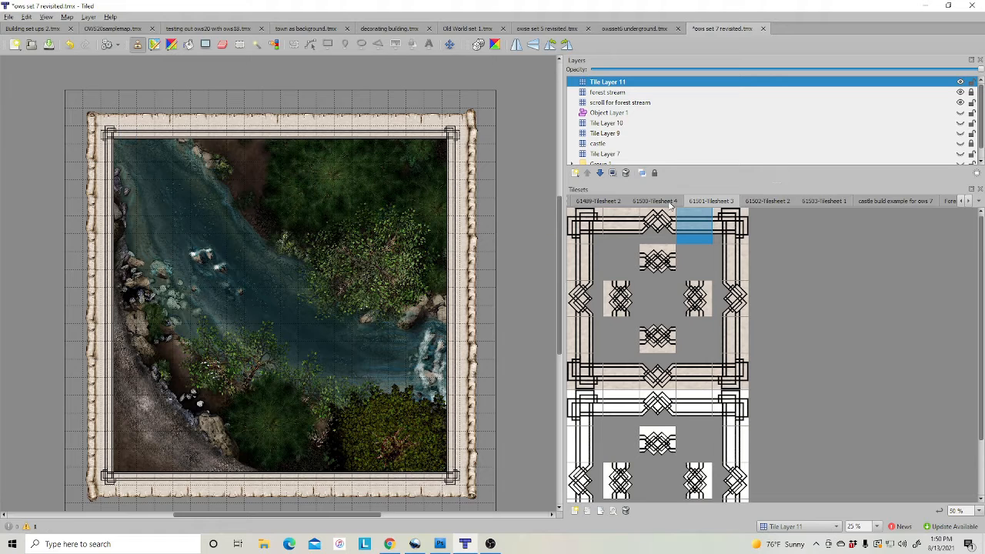
Stamp diamond accents at the middle of the top, bottom and right borders
click(656, 261)
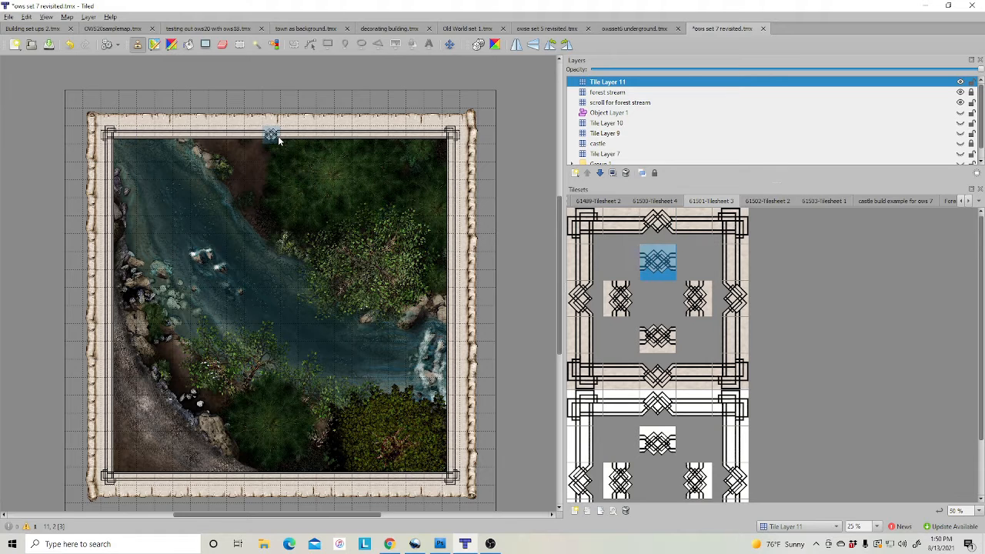
click(278, 138)
click(660, 377)
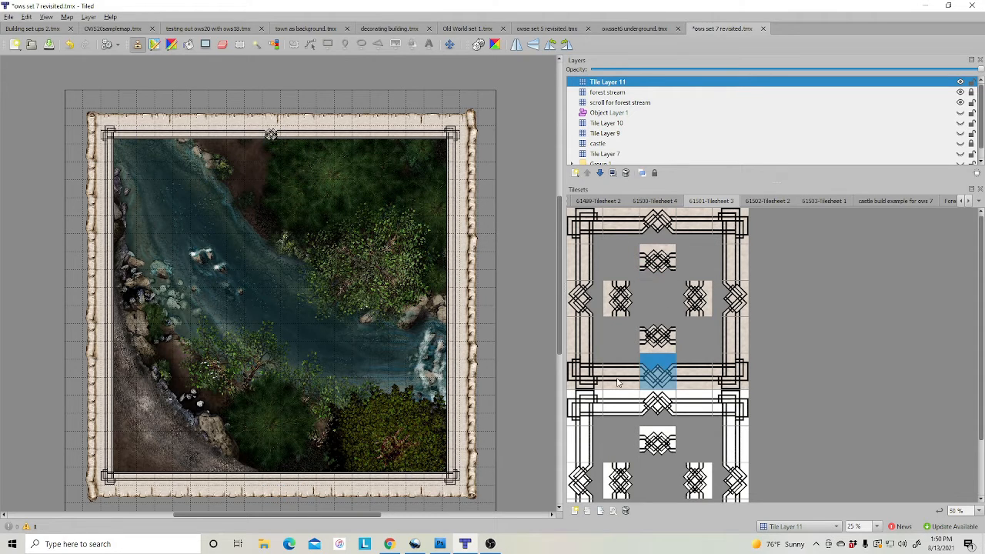
click(272, 478)
click(733, 300)
click(694, 298)
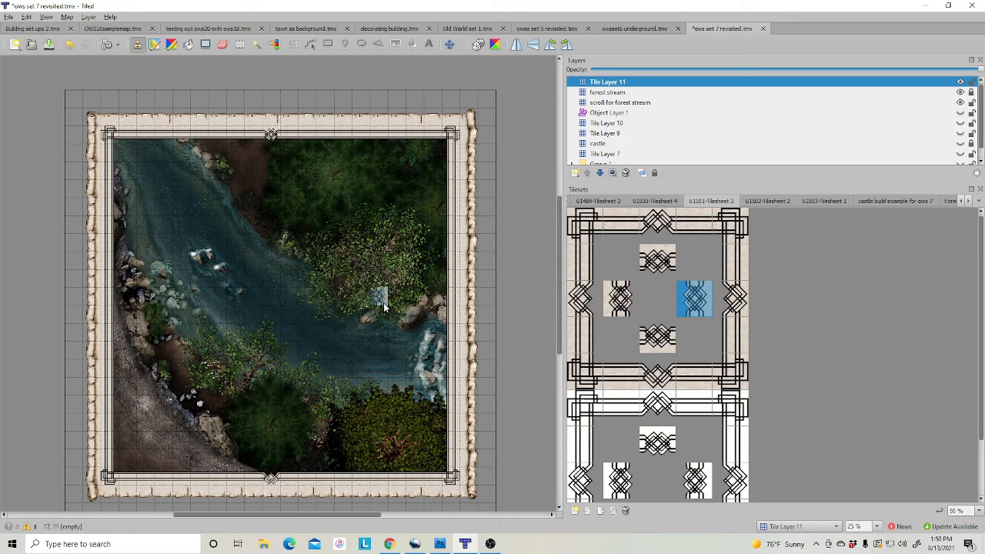
click(453, 306)
Add two diamonds on the left border plus extra diamonds on the top and right borders
click(578, 300)
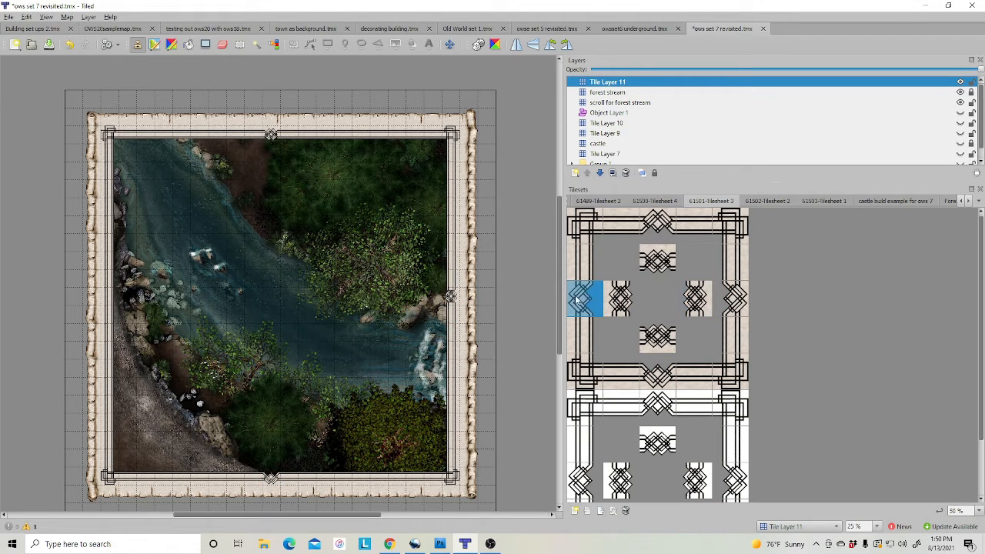
click(110, 298)
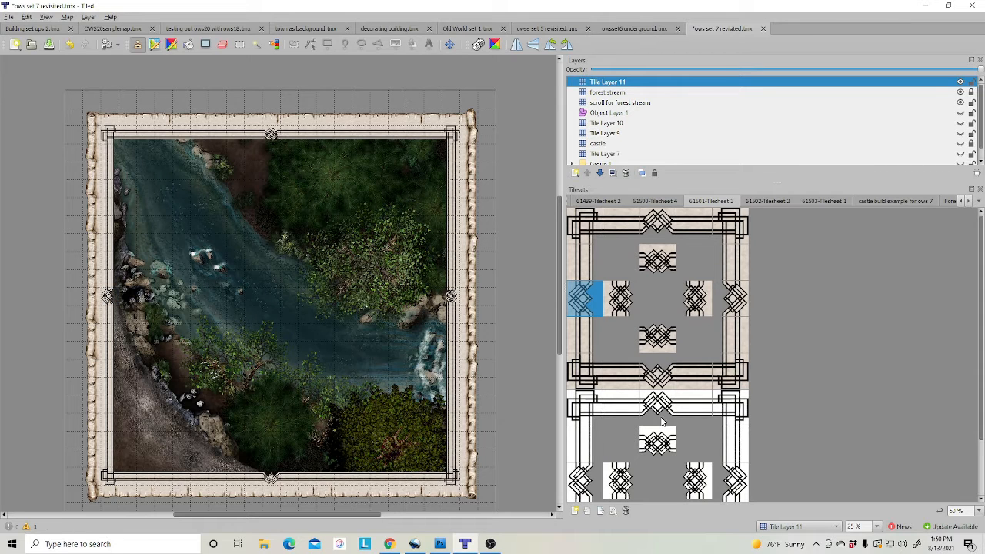
click(108, 386)
click(657, 225)
click(181, 135)
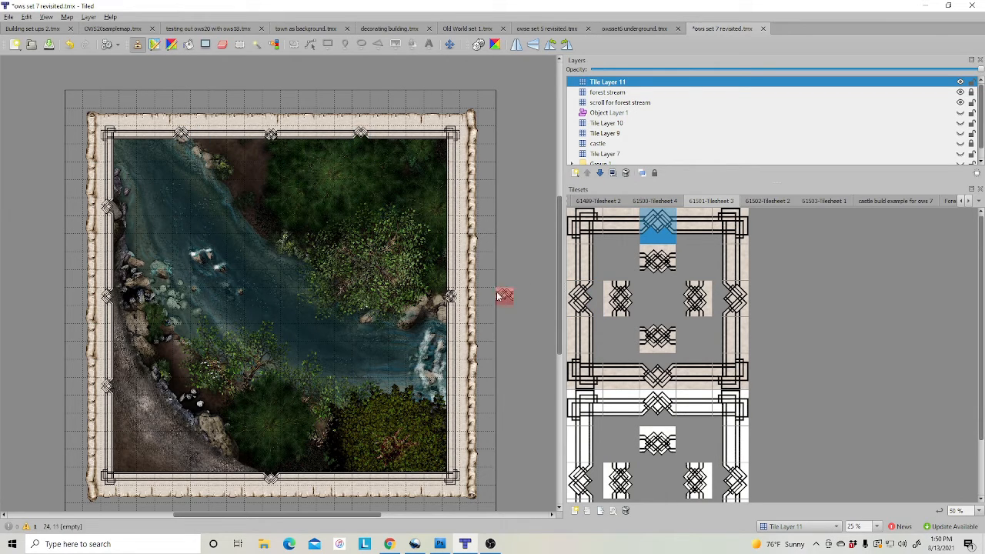
click(731, 299)
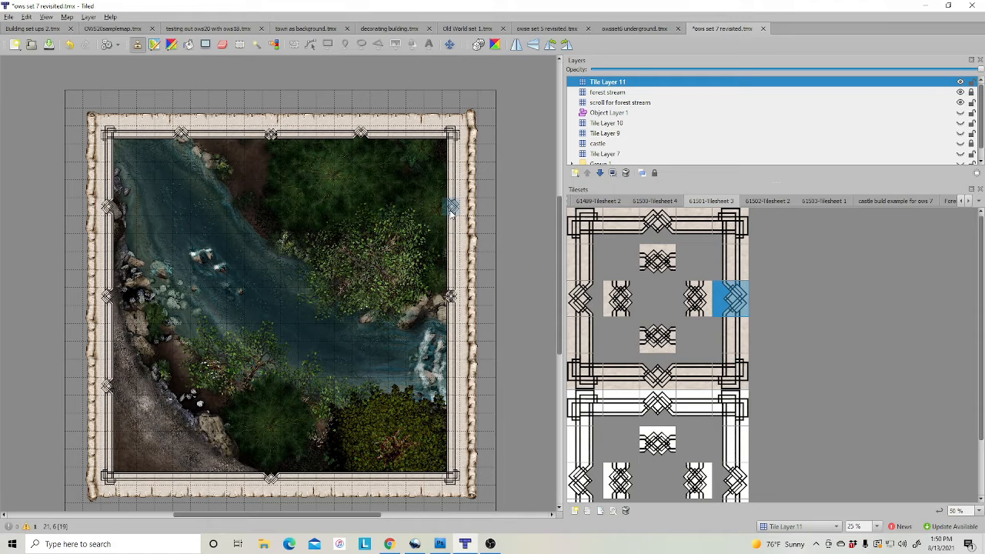
click(451, 207)
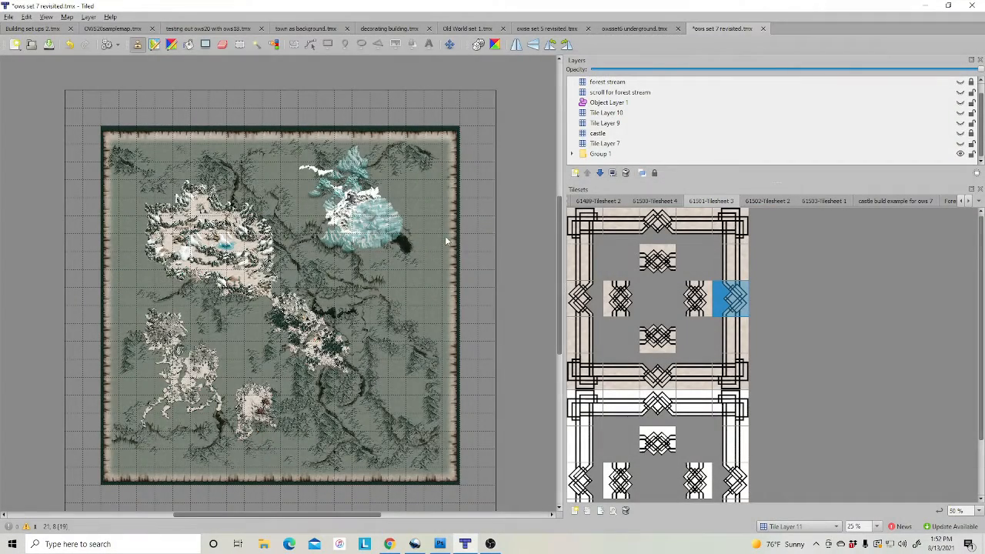
scroll(499, 249, down, 3)
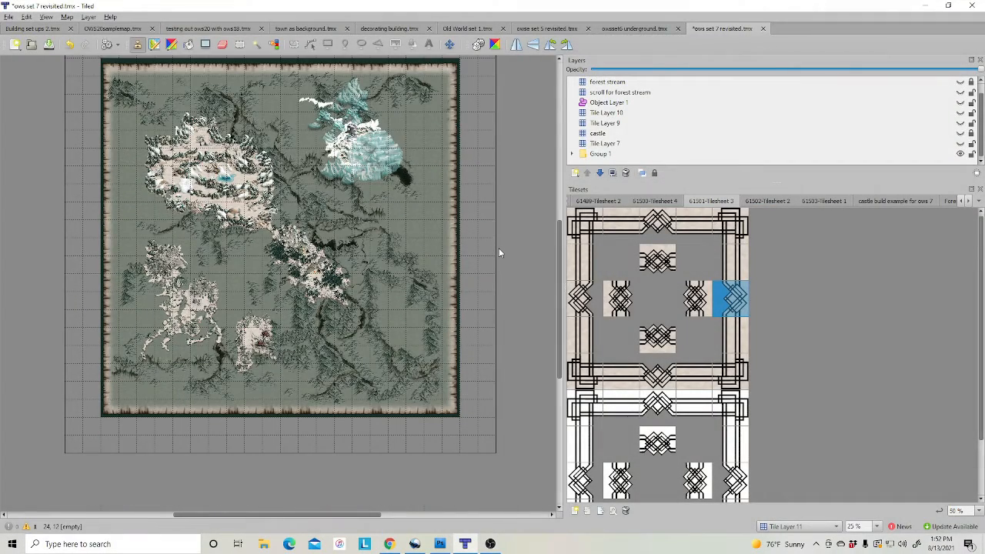
click(67, 17)
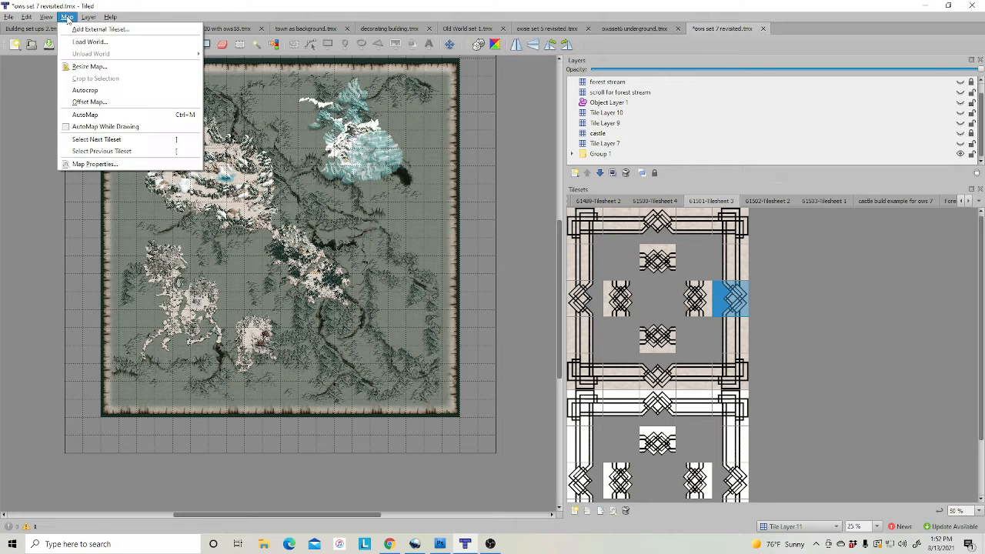
mouse_move(46, 19)
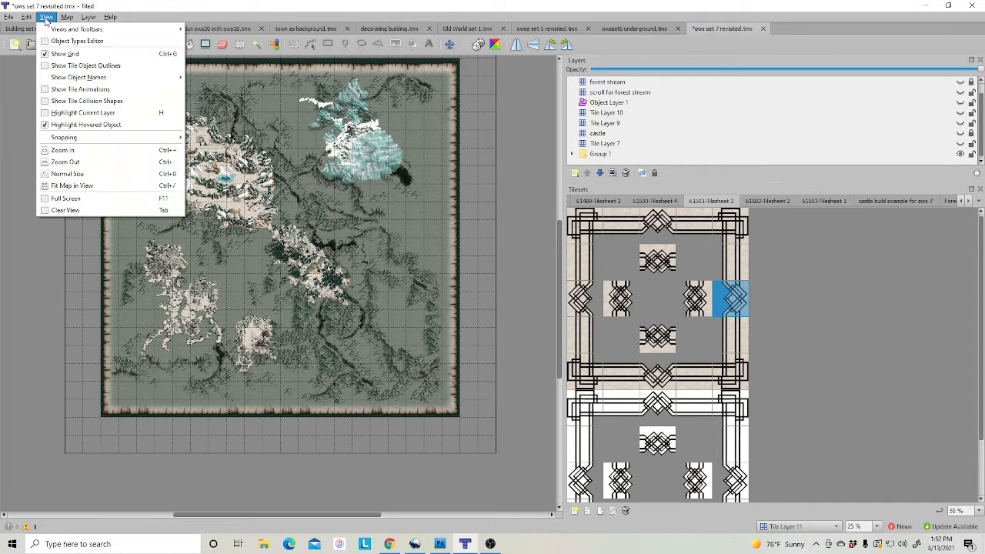
click(56, 54)
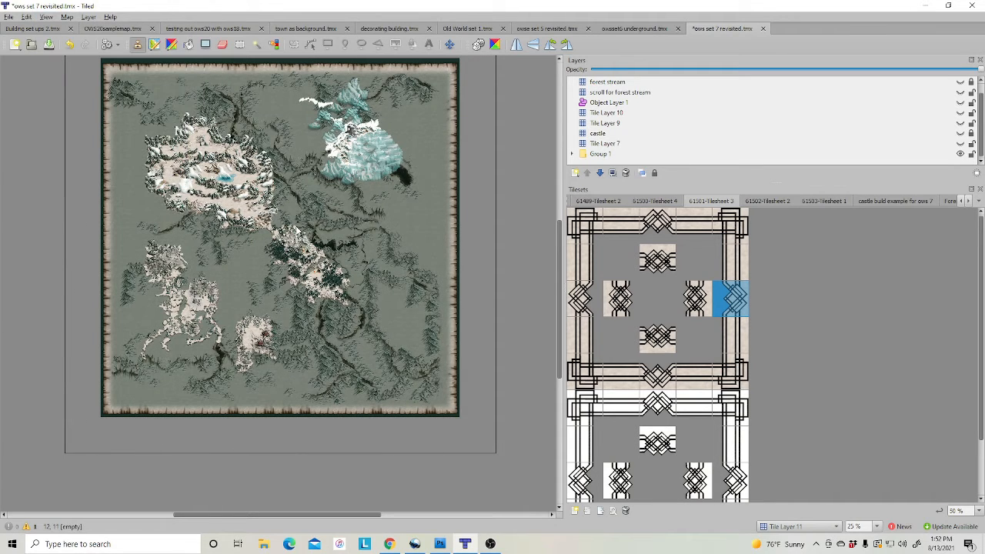
scroll(296, 229, up, 2)
click(877, 526)
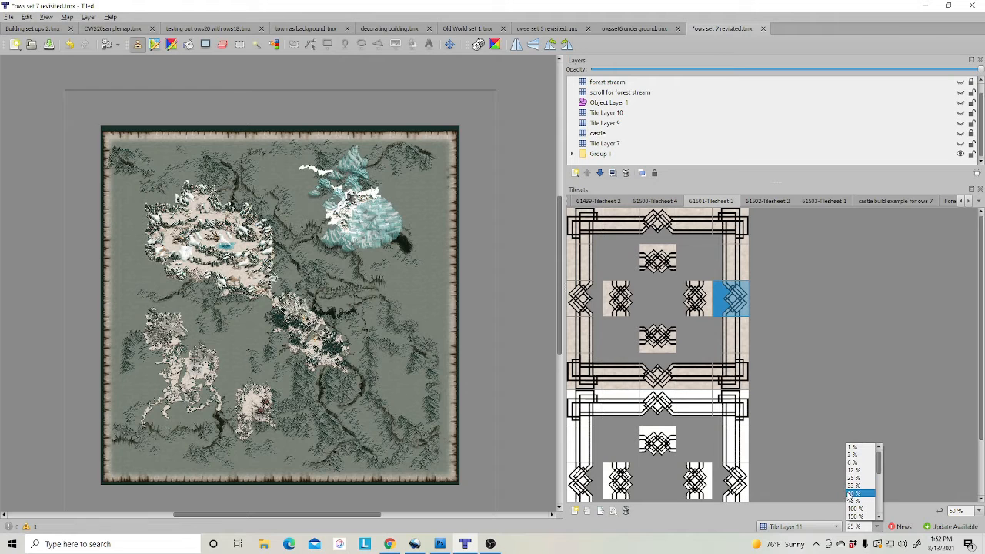
click(852, 495)
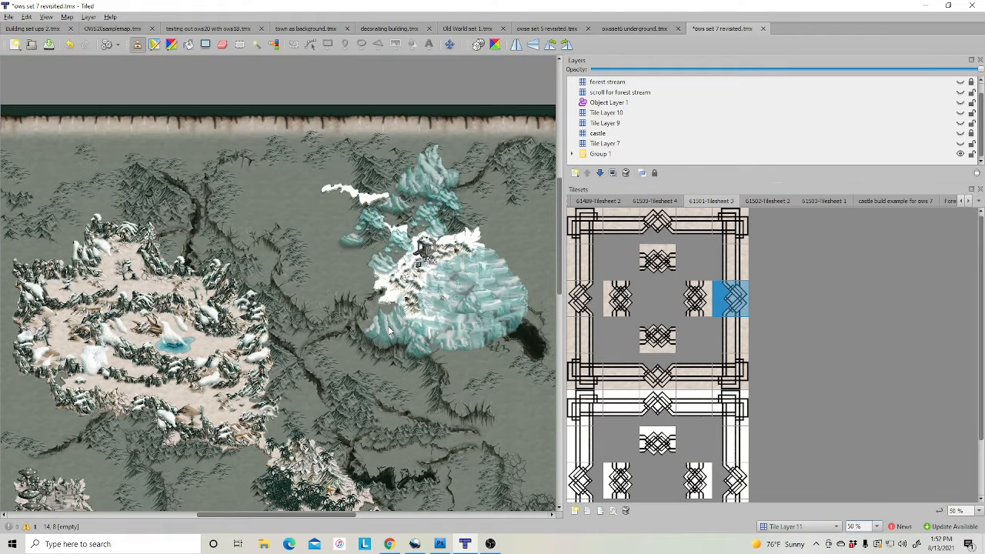
drag(306, 515, 236, 500)
scroll(312, 408, down, 3)
scroll(316, 424, down, 3)
ctrl+scroll(273, 500, up, 2)
ctrl+scroll(367, 409, up, 3)
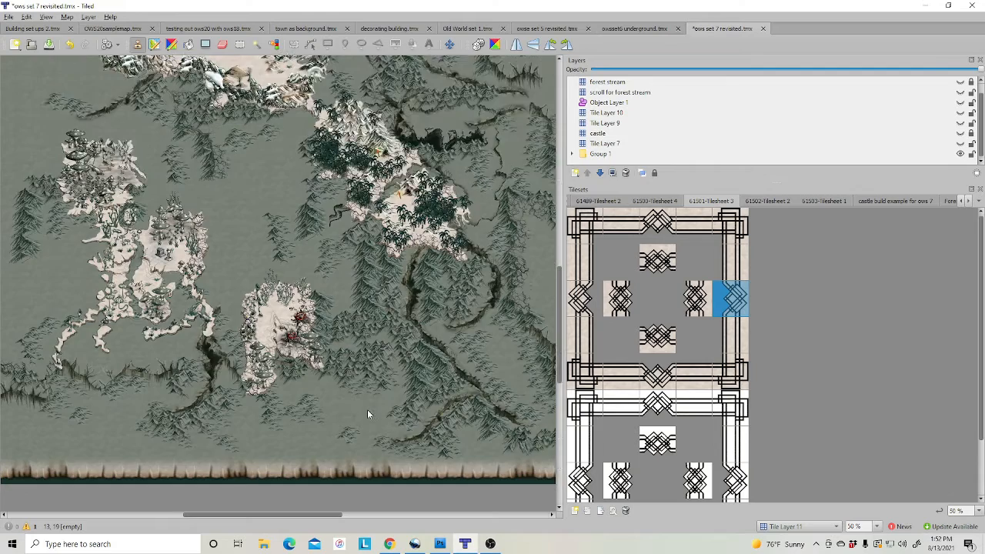
ctrl+scroll(499, 429, down, 1)
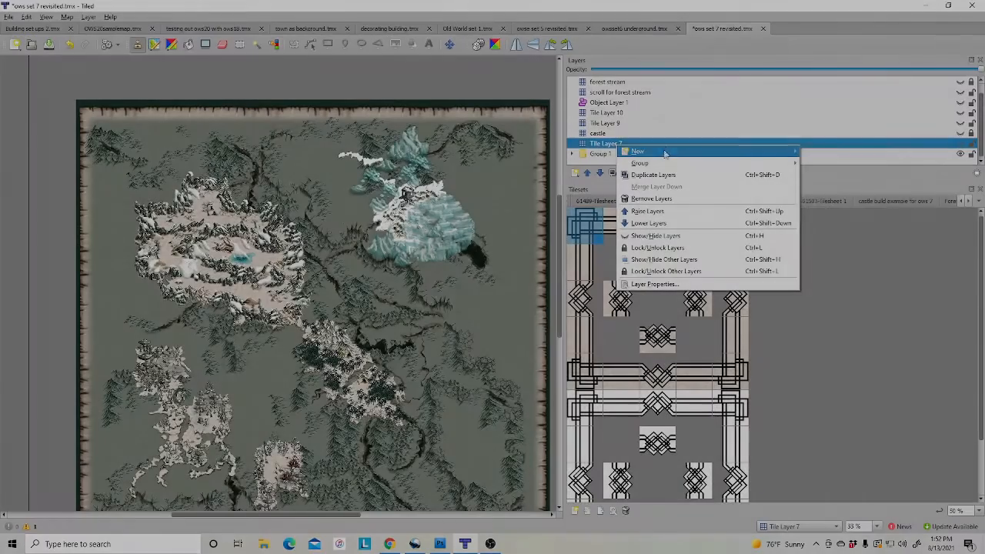
Create a tile layer below Tile Layer 7 and paint the knotwork top edge with its top-right corner
mouse_move(665, 151)
click(823, 151)
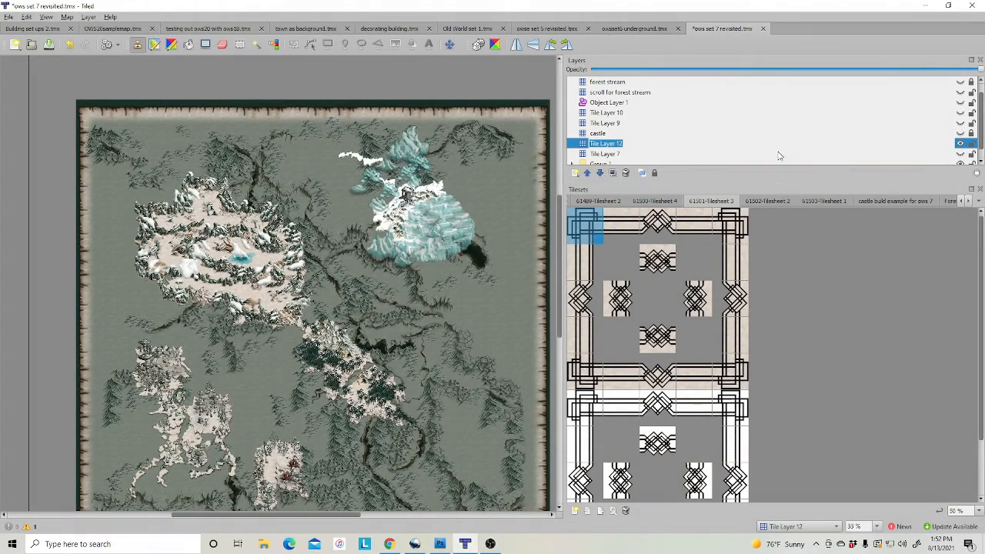
click(600, 173)
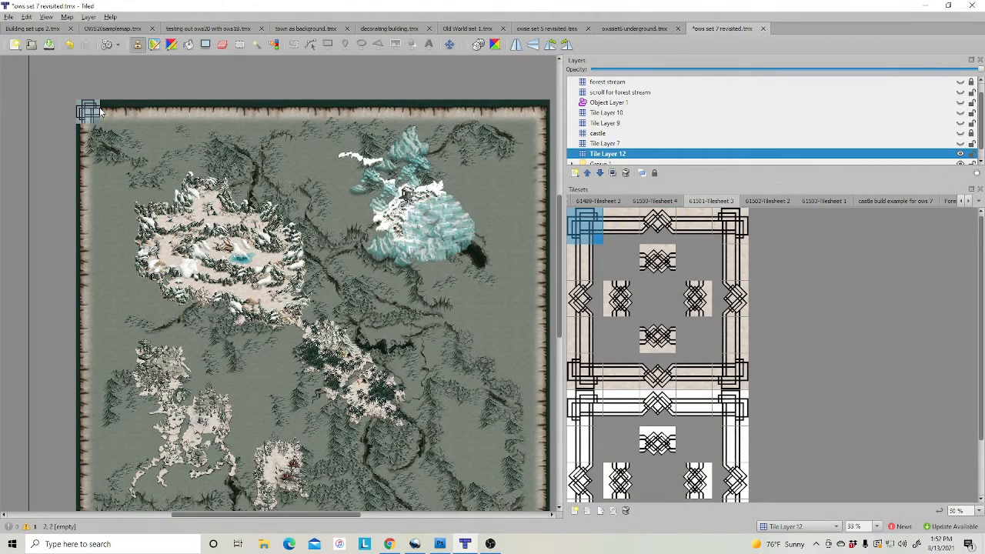
click(622, 227)
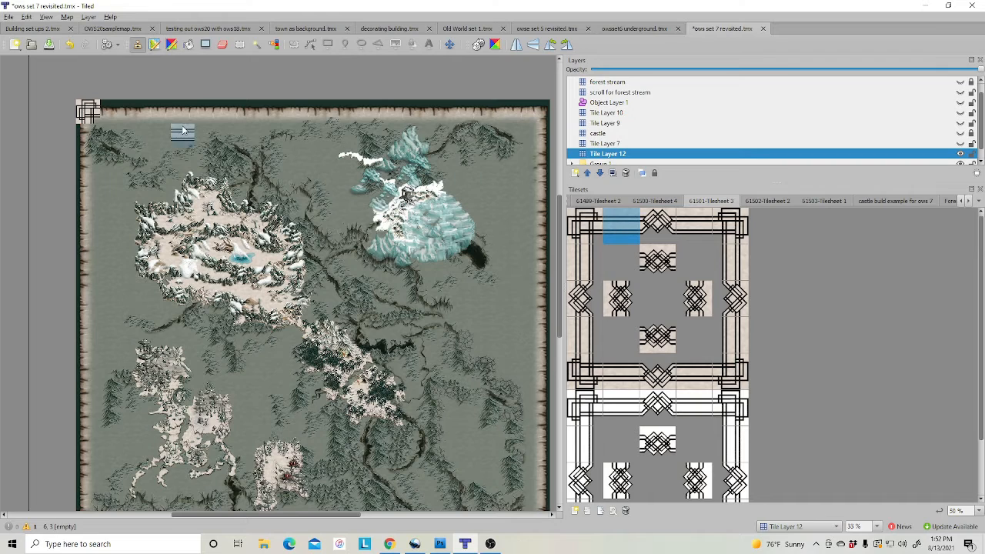
drag(117, 114, 538, 114)
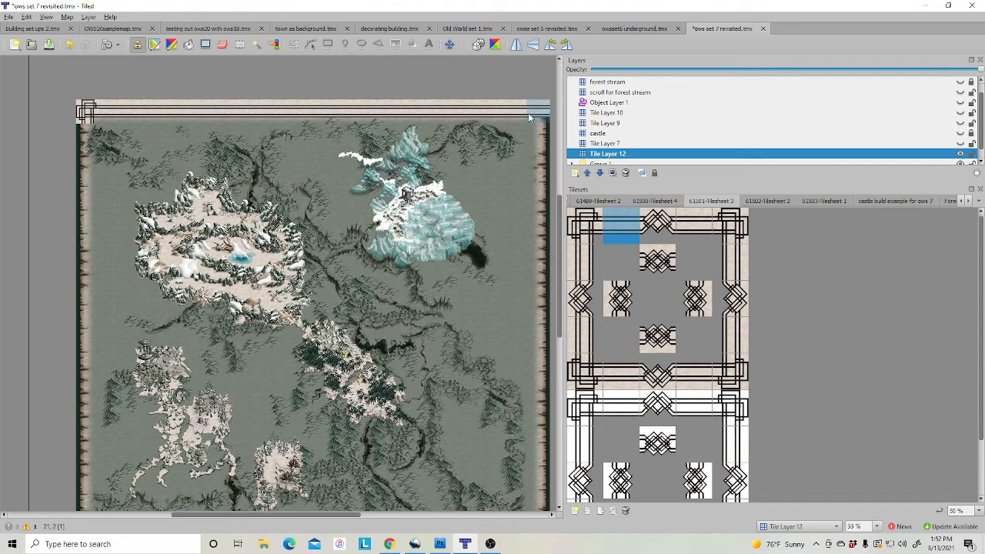
click(729, 224)
click(538, 112)
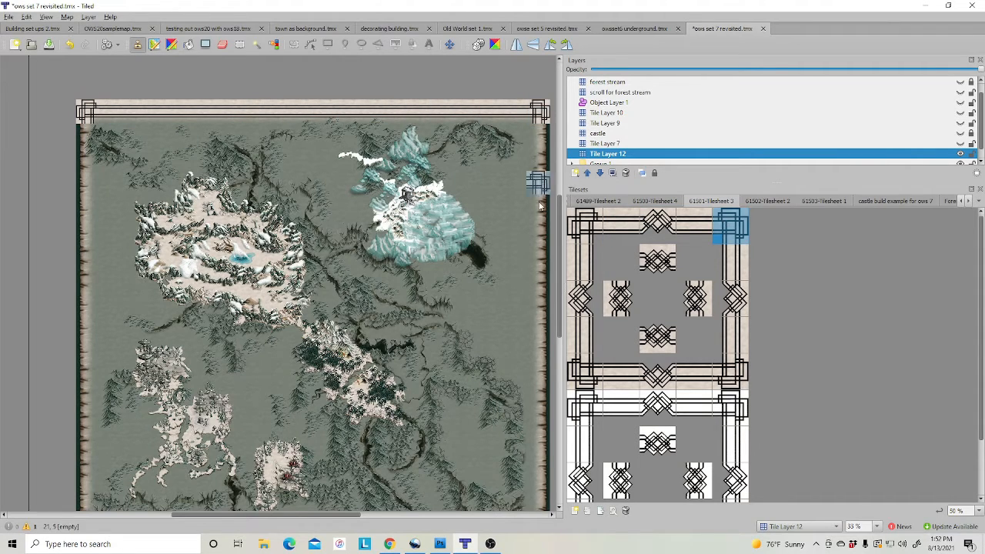
Paint the knotwork border down the map's right edge and erase the stray strip of tiles
scroll(417, 256, down, 1)
click(737, 261)
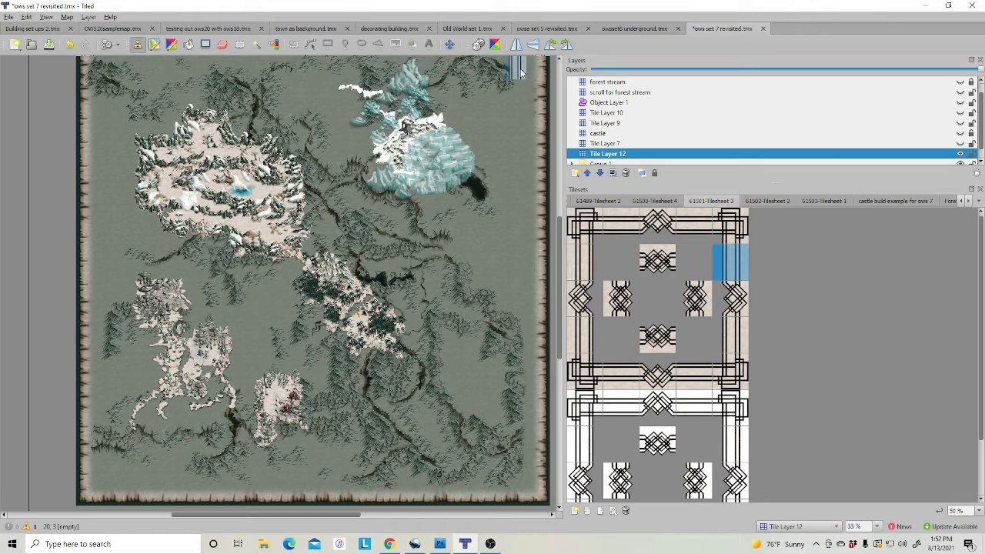
click(541, 80)
mouse_move(538, 157)
mouse_down()
mouse_move(538, 439)
mouse_move(541, 429)
mouse_up()
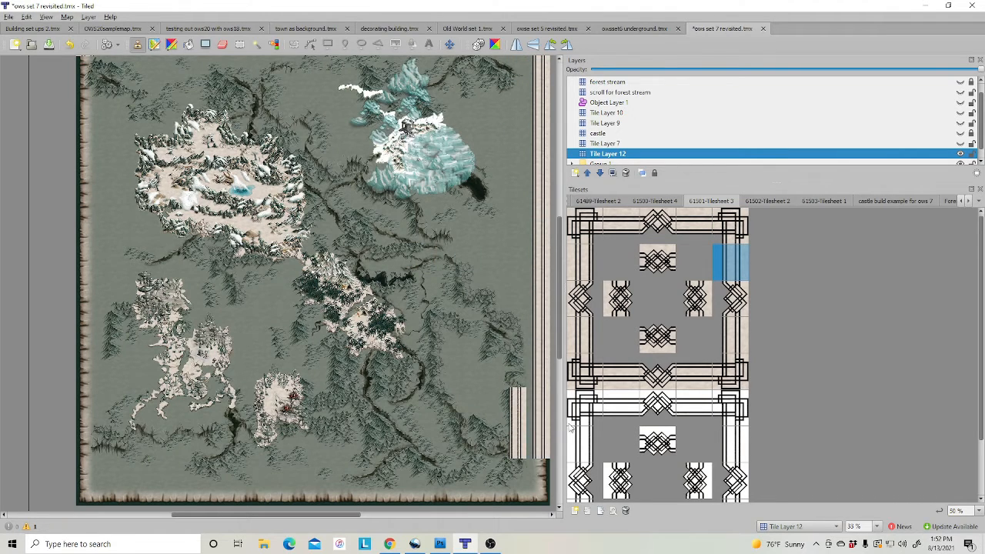
click(223, 44)
drag(516, 397, 518, 451)
scroll(913, 140, down, 1)
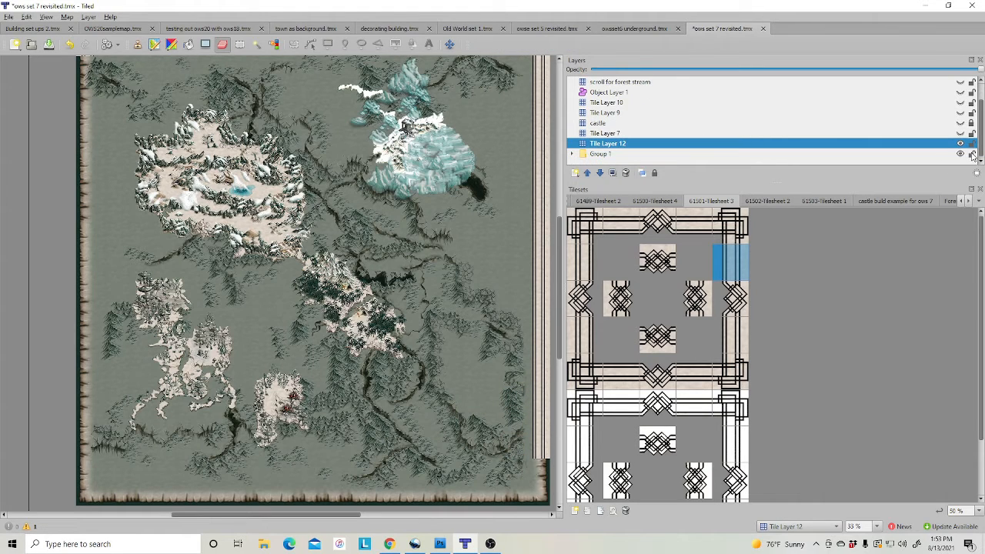
Paint the horizontal knotwork border along the map's bottom edge with the bottom-right corner piece
click(731, 327)
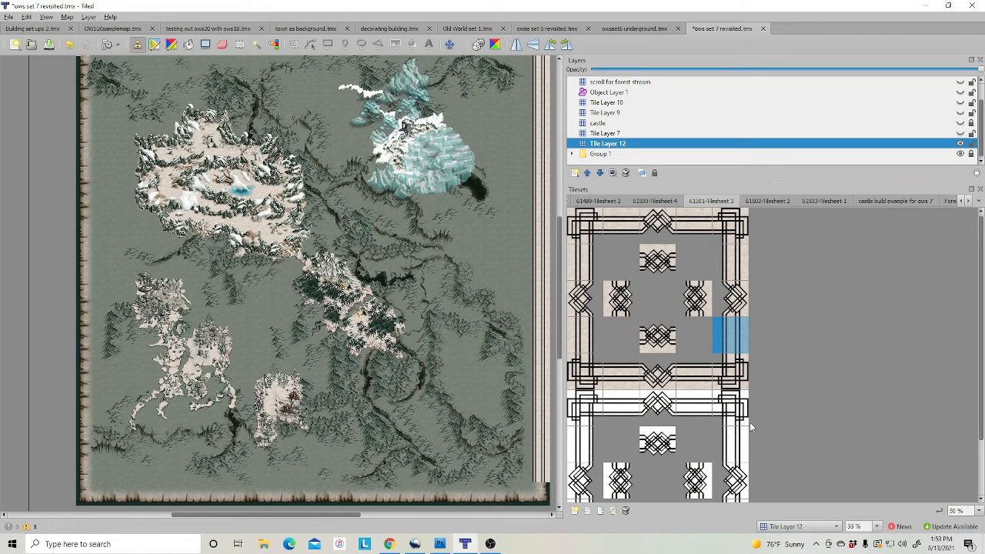
click(737, 380)
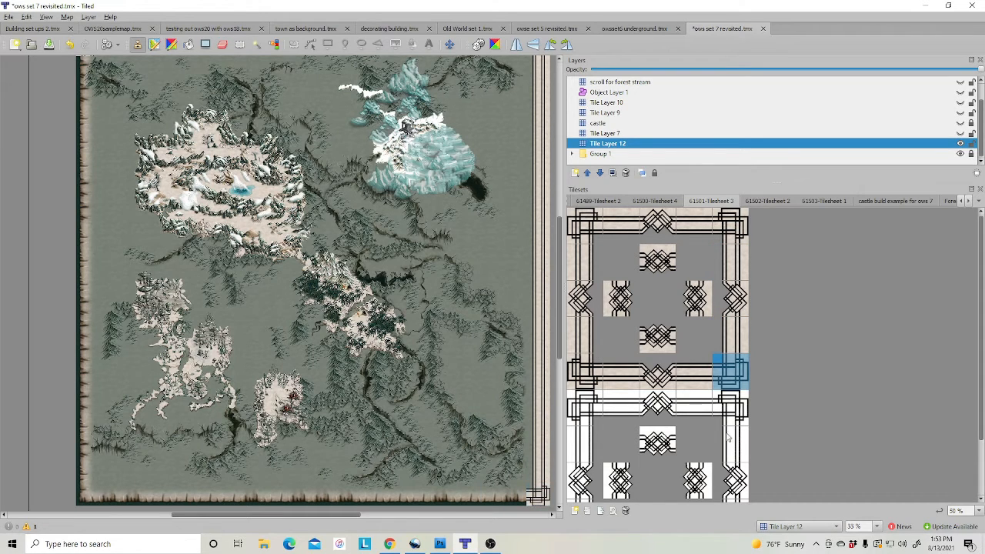
click(688, 371)
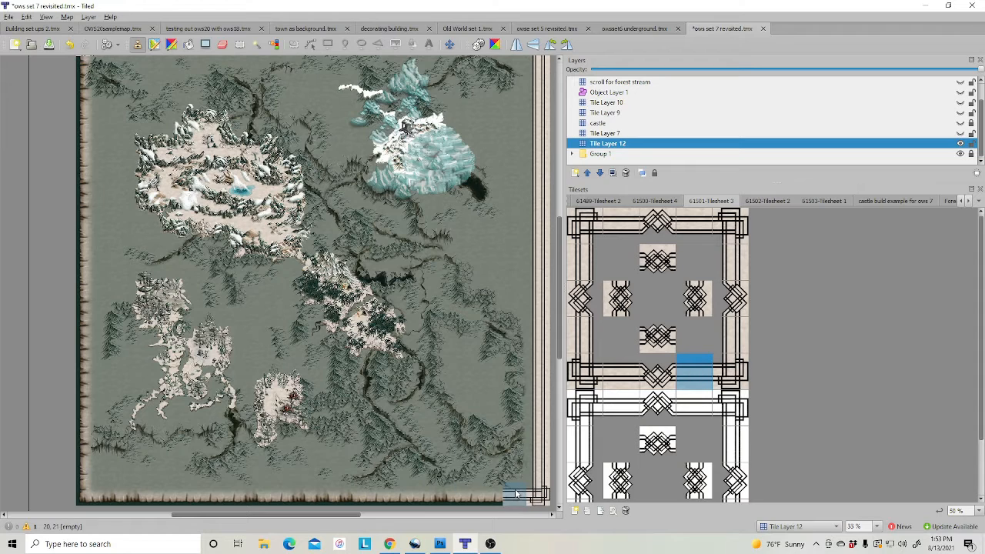
click(629, 379)
drag(491, 498, 86, 498)
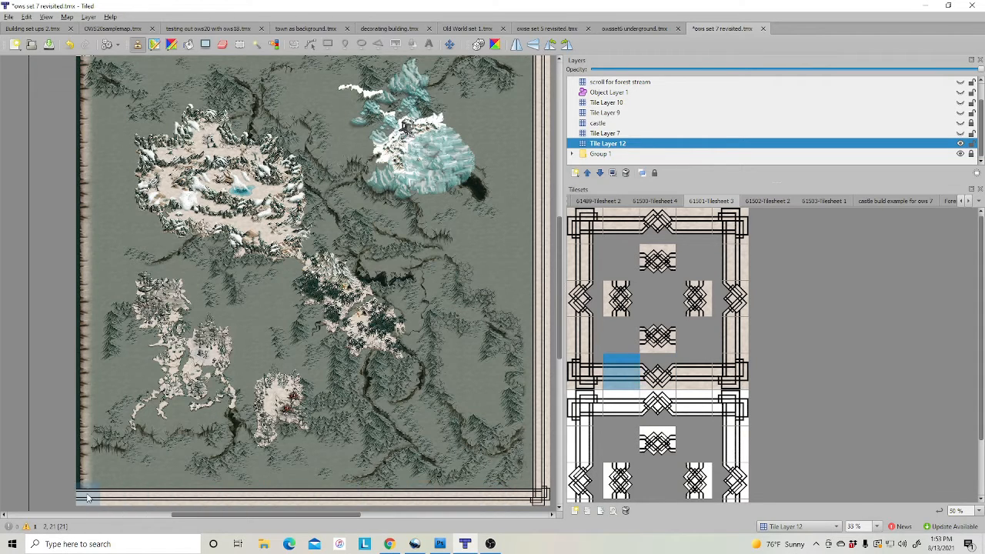
Stamp the bottom-left corner and paint the vertical knotwork border up the left edge
click(582, 375)
click(86, 496)
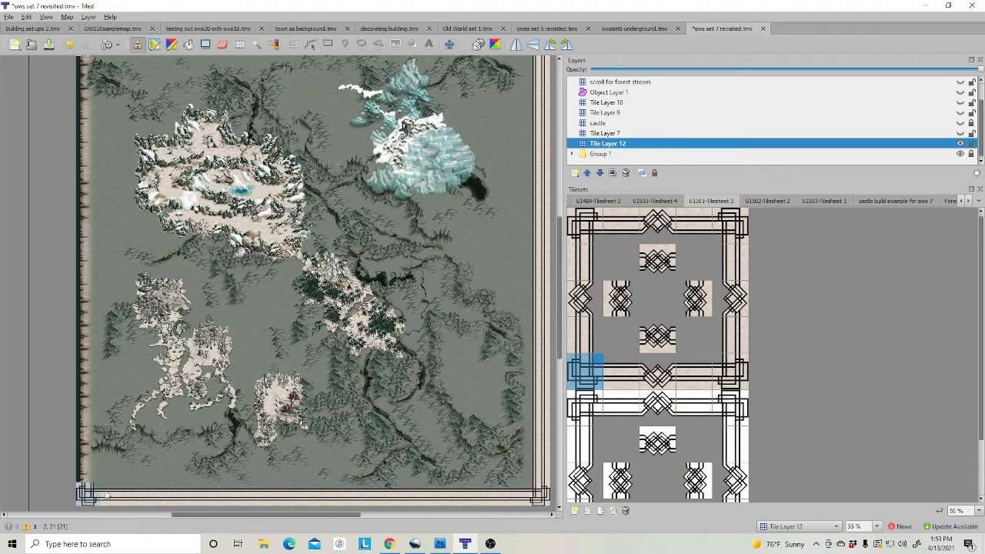
click(600, 329)
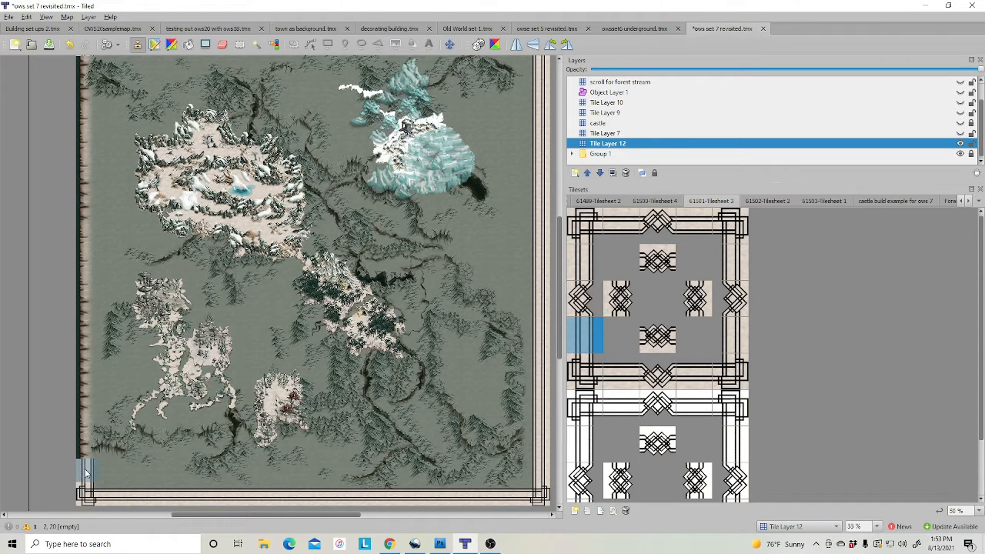
drag(87, 475, 87, 62)
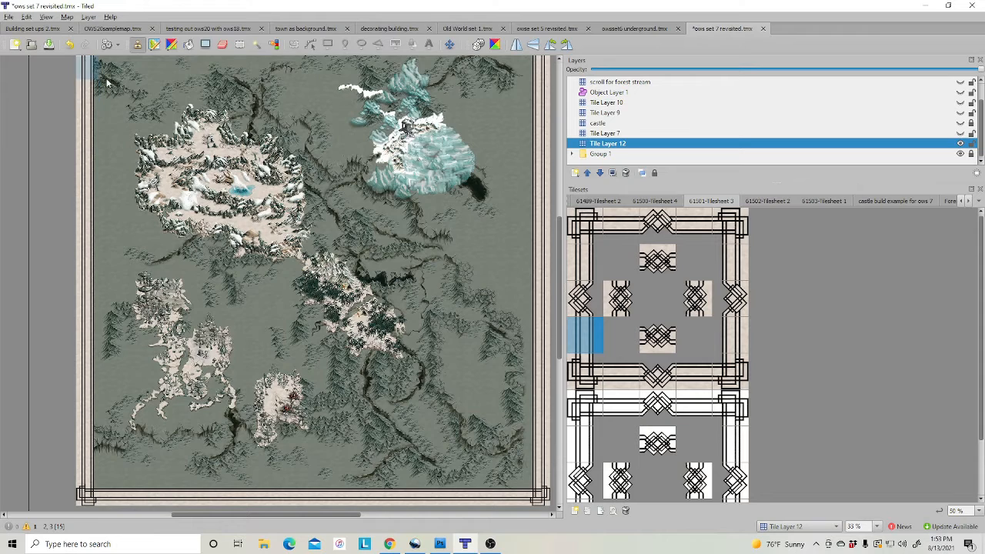
scroll(157, 111, up, 3)
scroll(509, 300, down, 2)
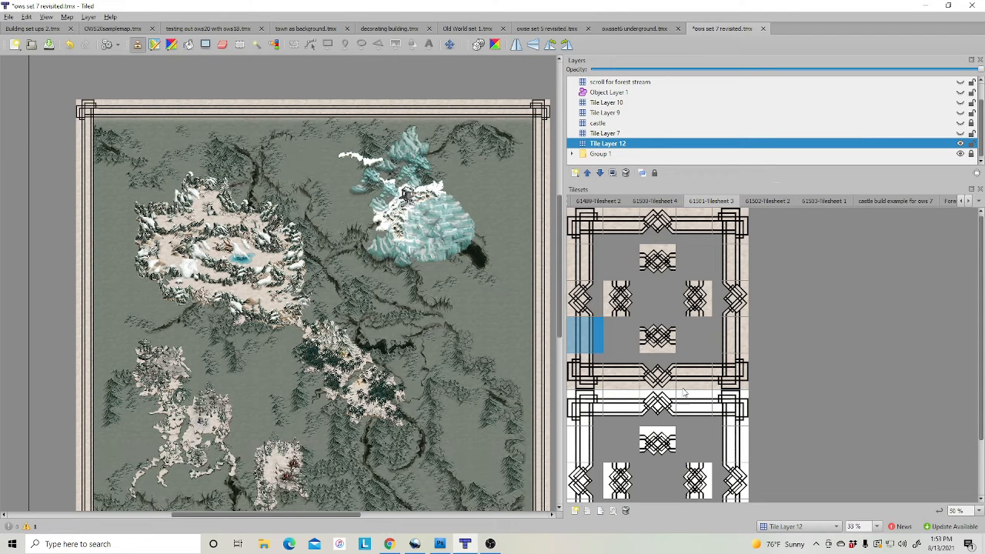
Stamp a horizontal diamond knot mid top border and two vertical knots on the right border
click(660, 246)
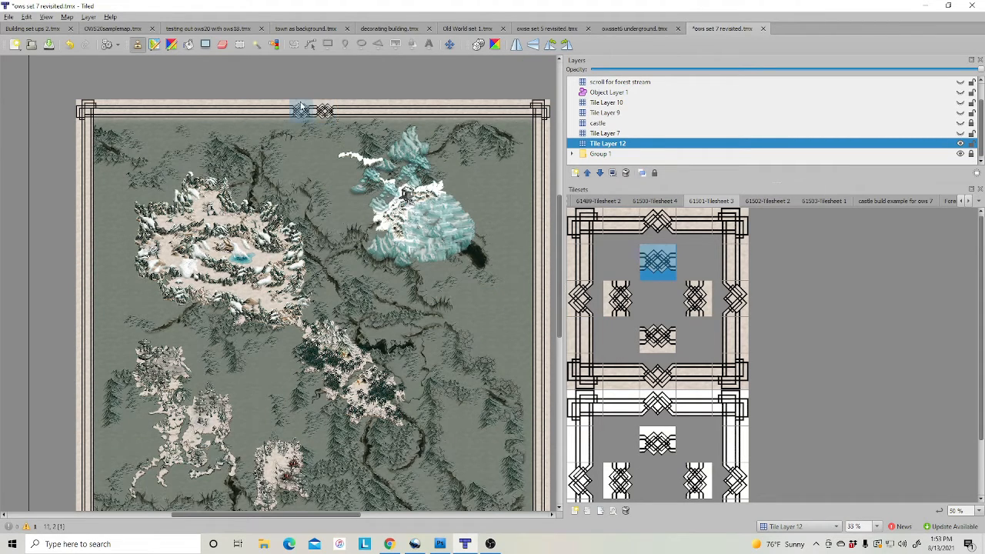
click(304, 110)
scroll(697, 280, down, 2)
click(694, 229)
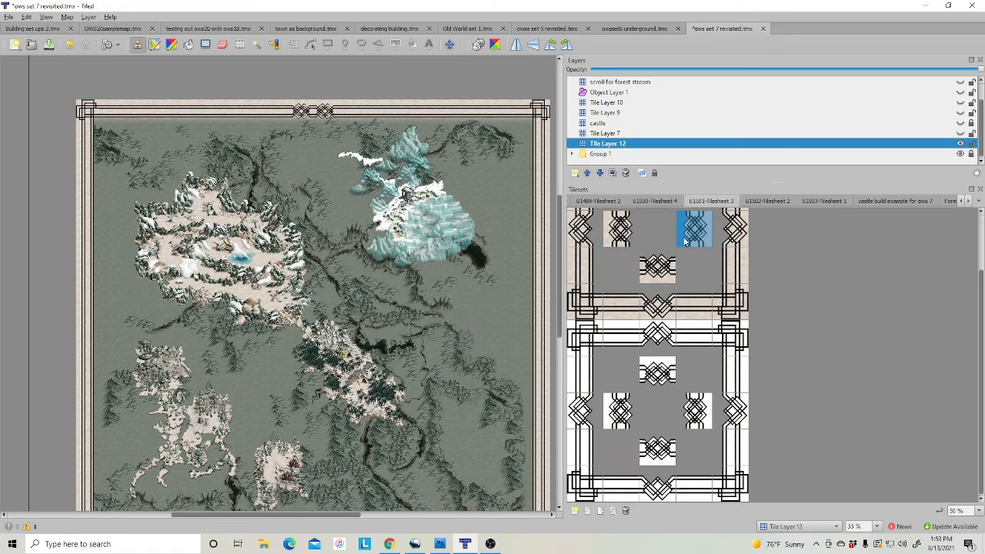
click(538, 324)
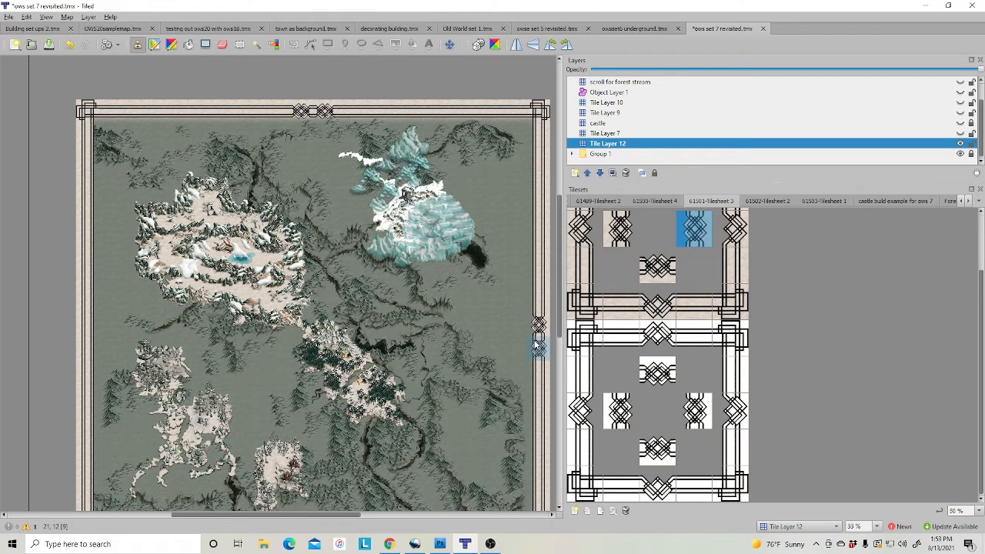
click(537, 347)
Add two horizontal diamond knots on the bottom border and two vertical knots on the left
scroll(492, 350, down, 3)
click(657, 301)
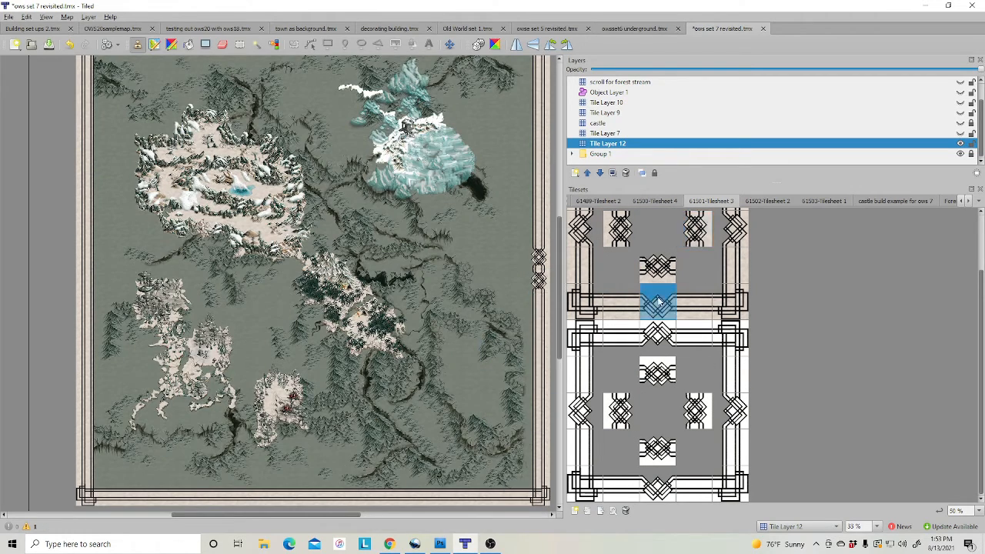
click(657, 266)
click(324, 493)
click(304, 493)
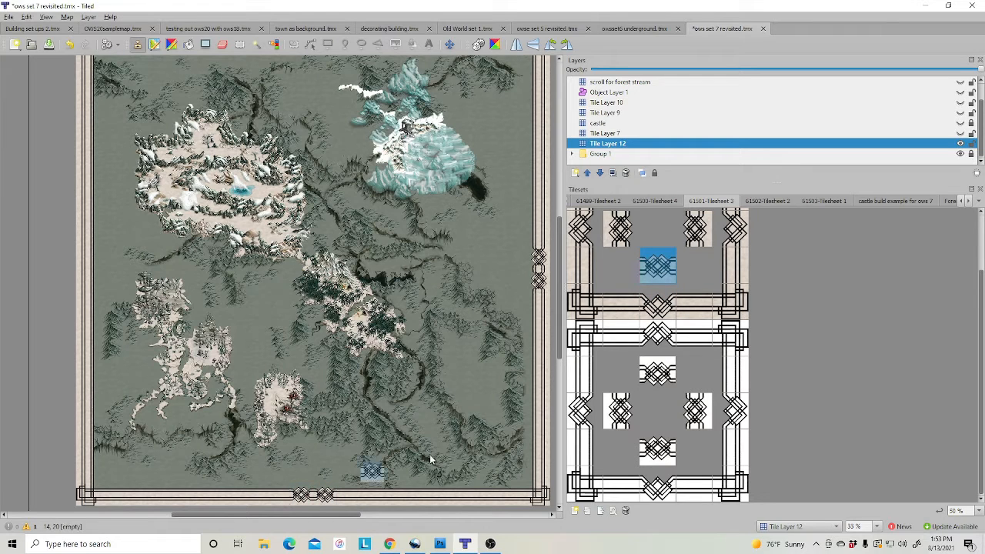
click(621, 229)
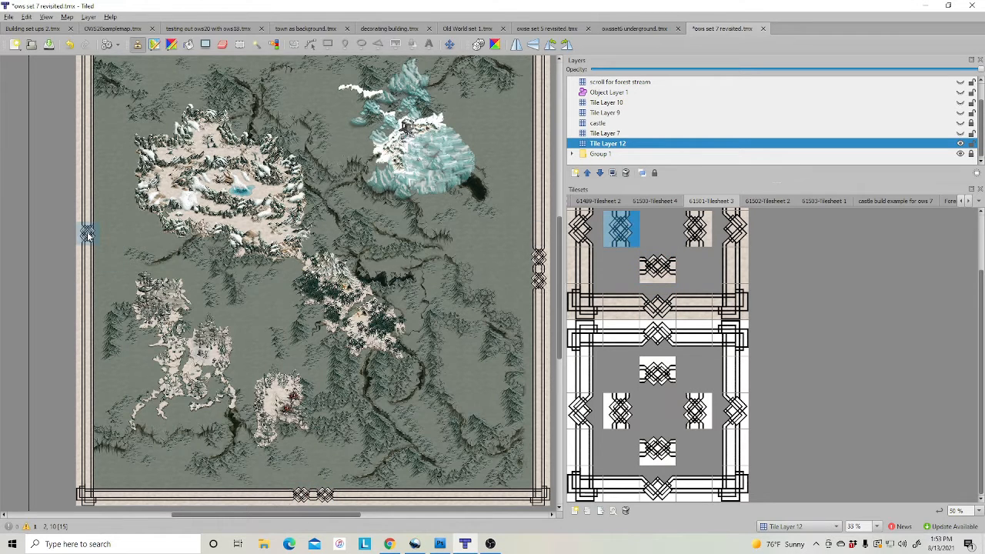
click(90, 260)
click(90, 281)
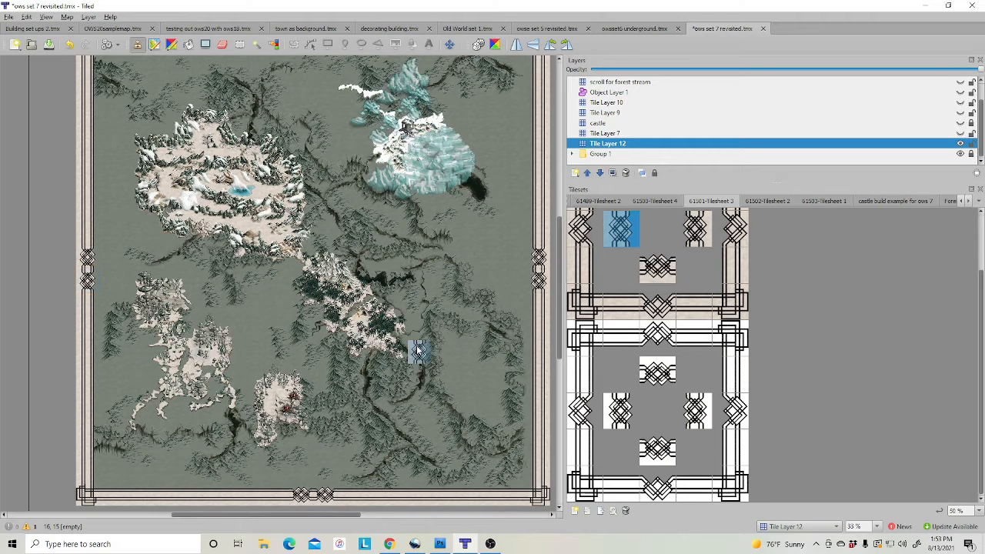
scroll(425, 355, up, 1)
ctrl+scroll(455, 326, down, 1)
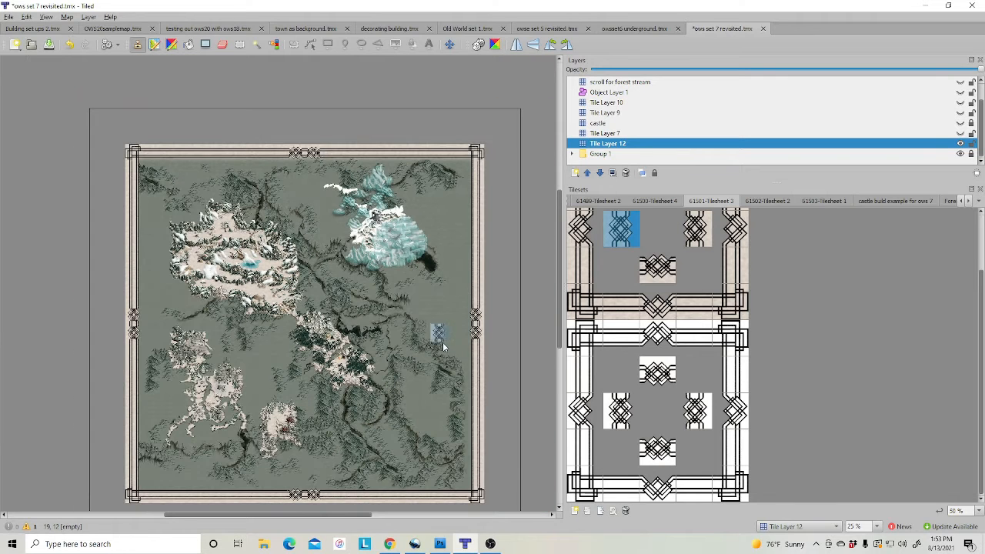